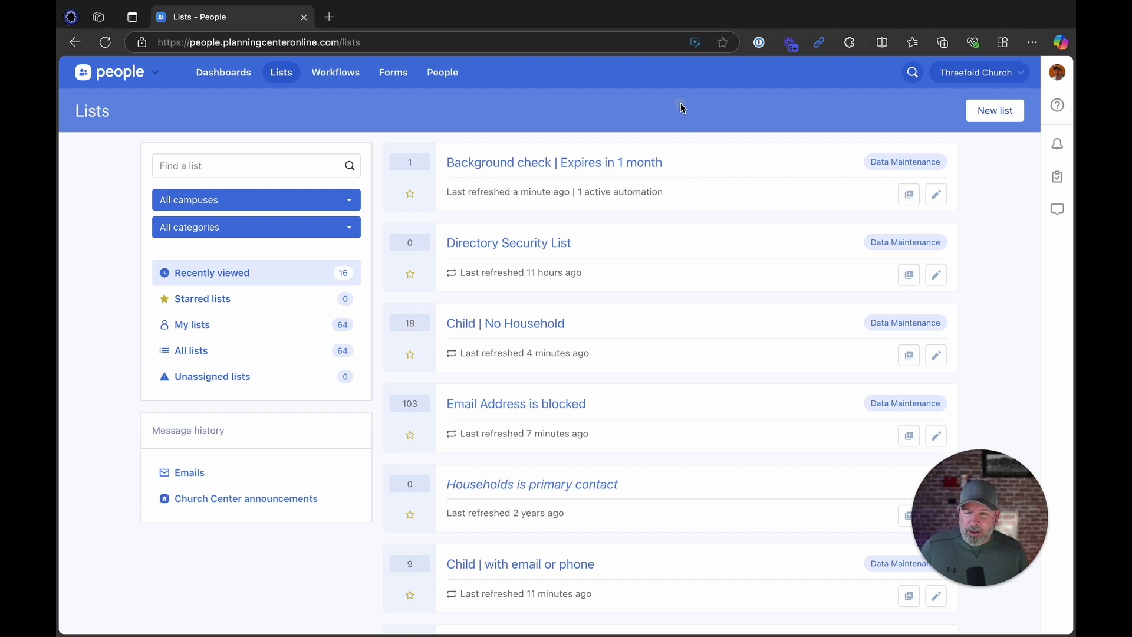
Open the Background check | Expires in 1 month list and show its expiry rule
{"action": "left_click", "coordinate": [649, 167]}
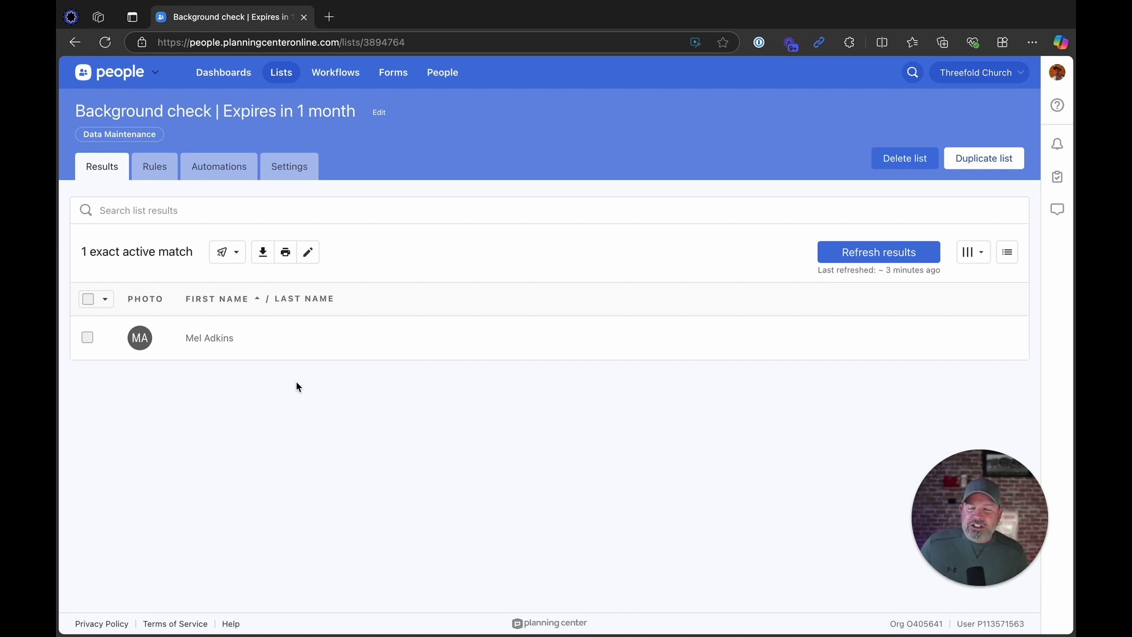
{"action": "left_click", "coordinate": [153, 168]}
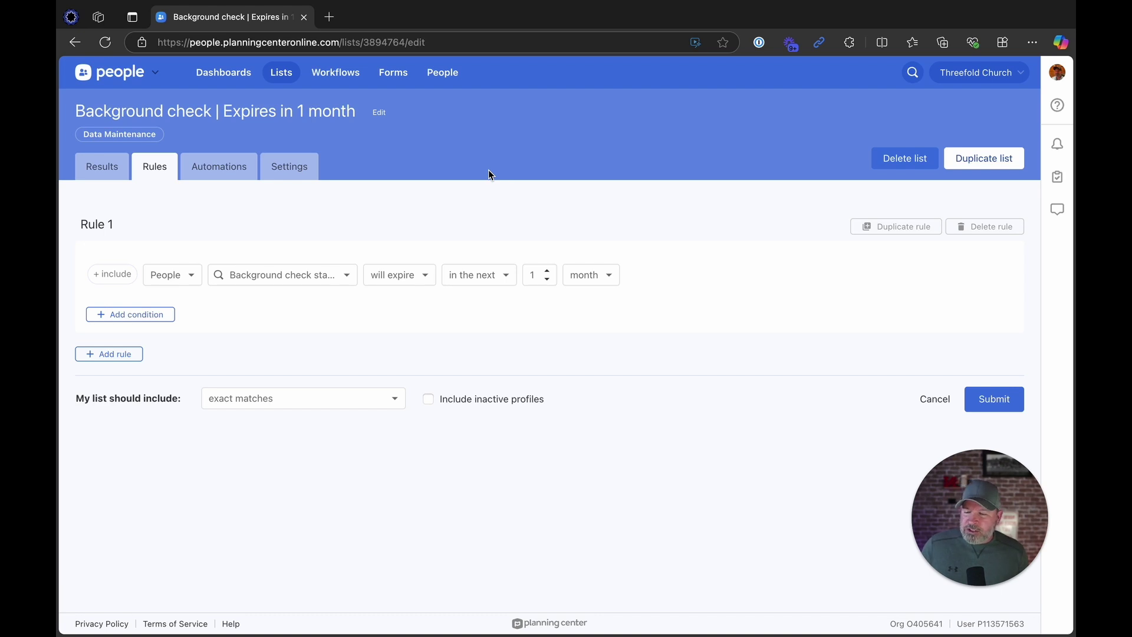
{"action": "left_click", "coordinate": [185, 280]}
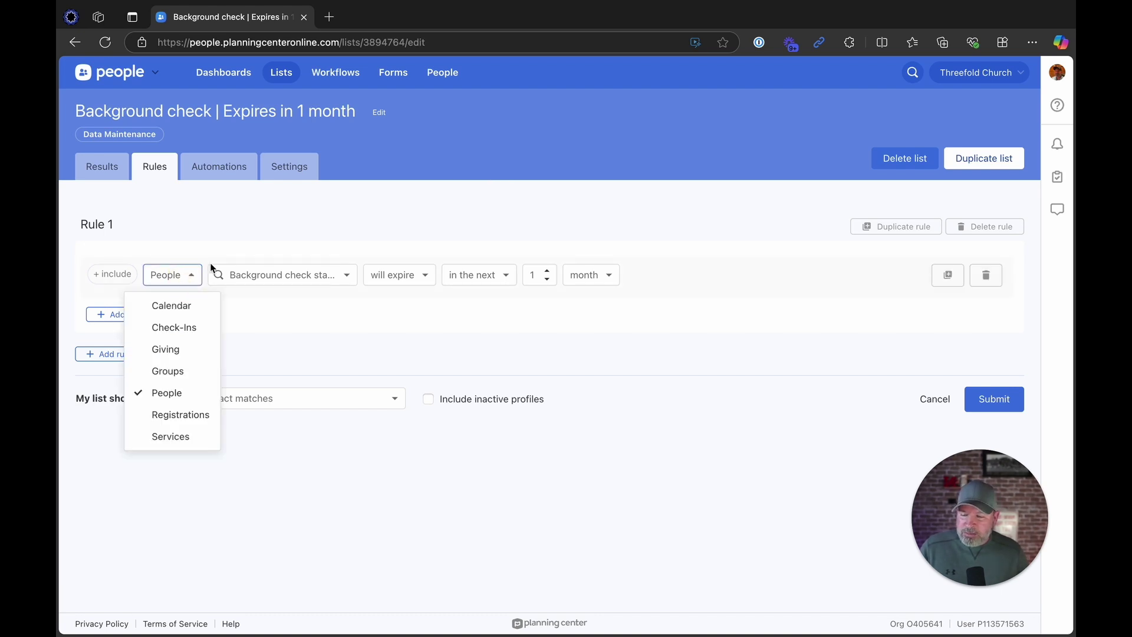
{"action": "left_click", "coordinate": [211, 269]}
{"action": "left_click", "coordinate": [306, 275]}
{"action": "scroll", "coordinate": [315, 499], "scroll_direction": "down", "scroll_amount": 1}
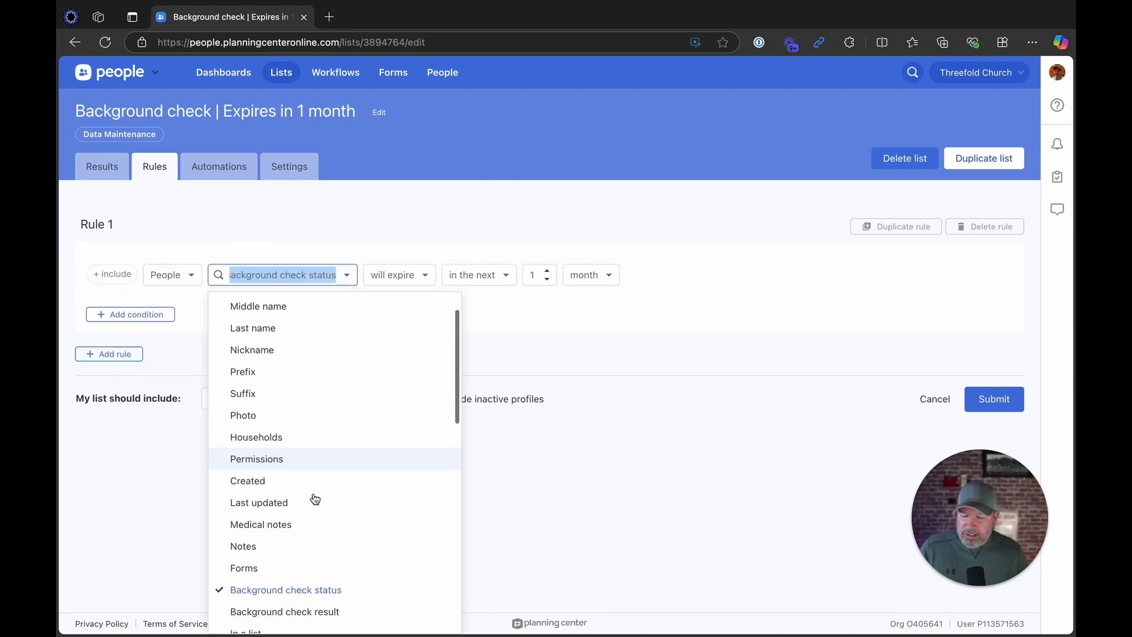
{"action": "scroll", "coordinate": [315, 500], "scroll_direction": "down", "scroll_amount": 2}
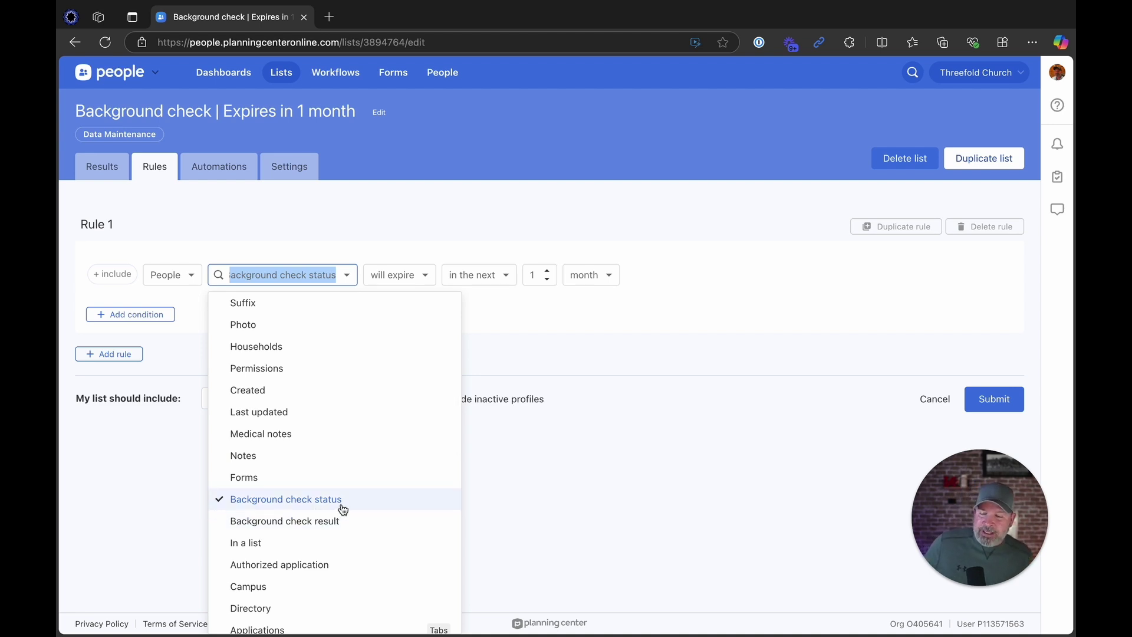
{"action": "left_click", "coordinate": [455, 210]}
{"action": "left_click", "coordinate": [416, 280]}
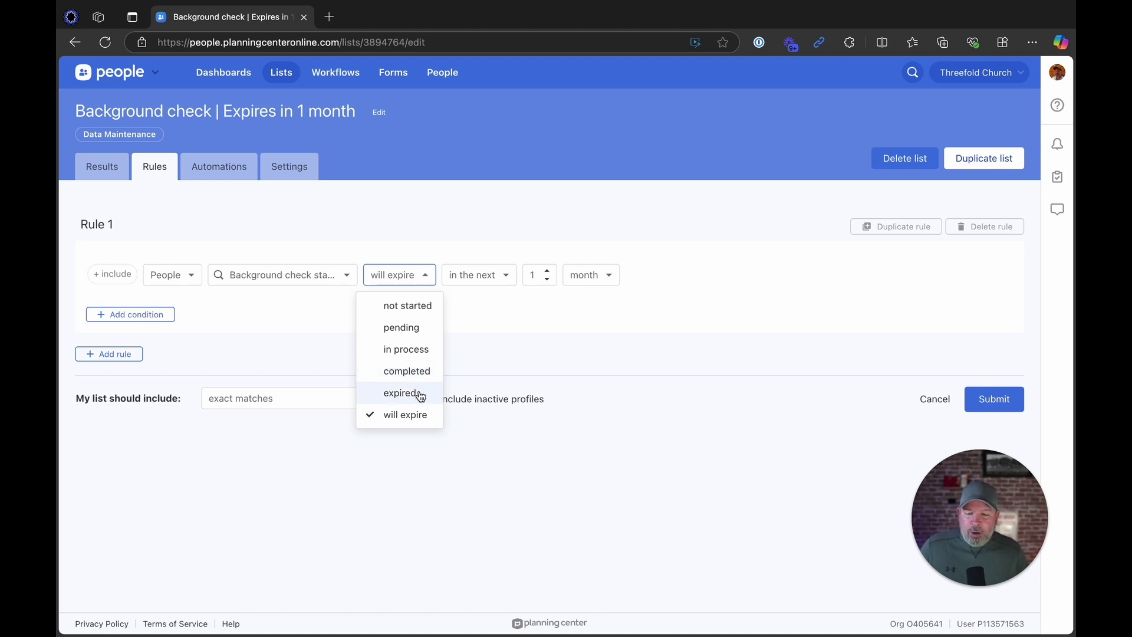
{"action": "left_click", "coordinate": [424, 426]}
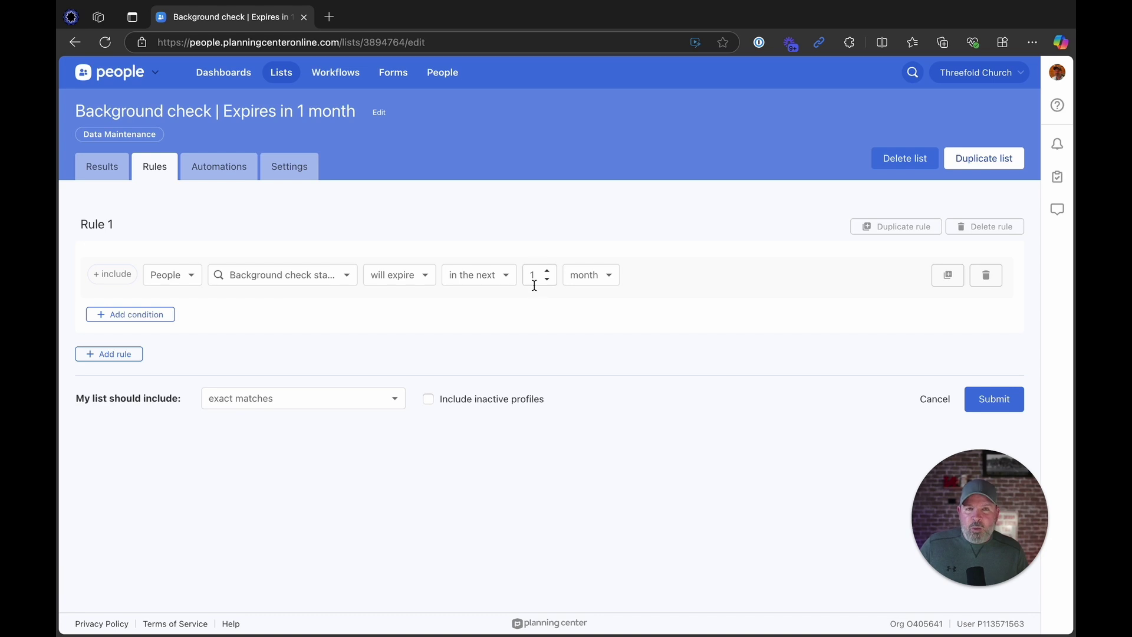
{"action": "left_click", "coordinate": [488, 280]}
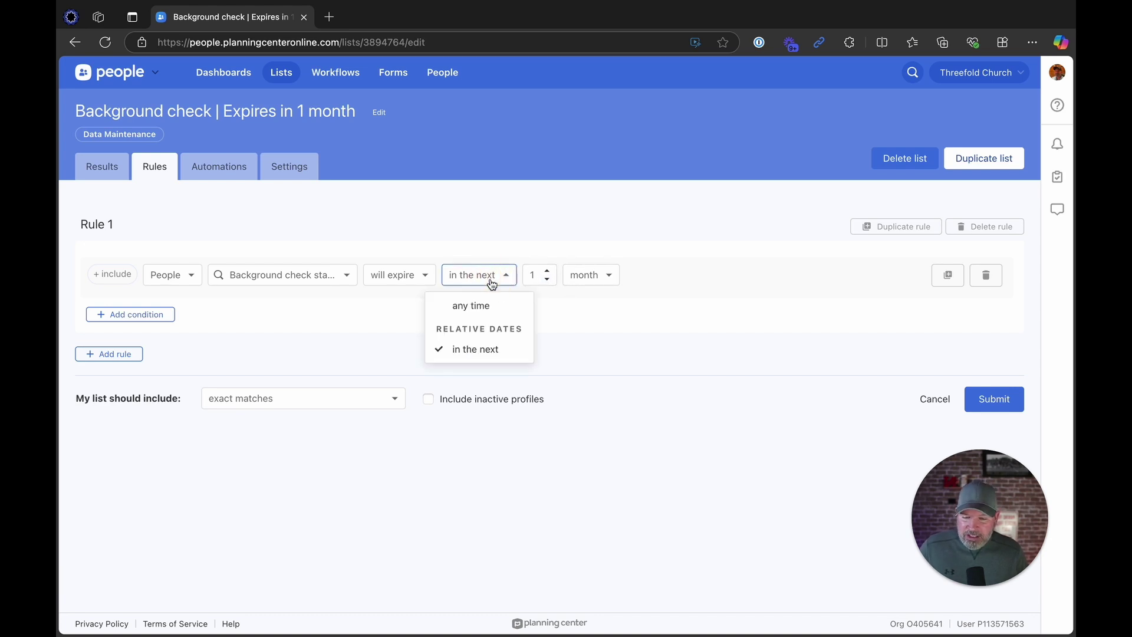
{"action": "left_click", "coordinate": [553, 382]}
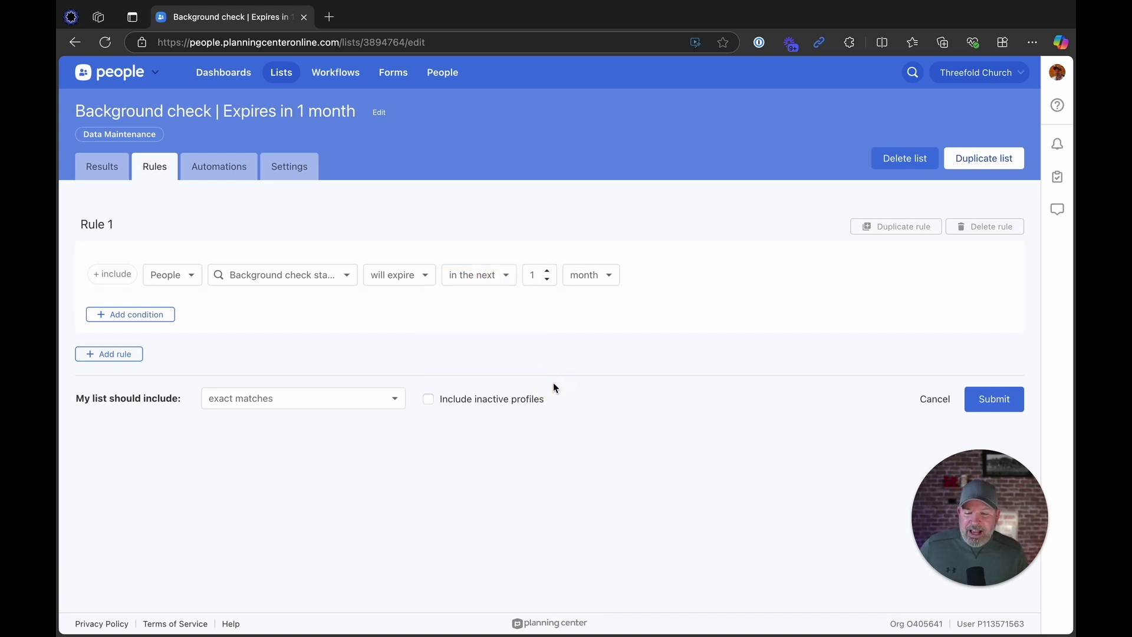
{"action": "left_click", "coordinate": [610, 279]}
{"action": "left_click", "coordinate": [675, 350]}
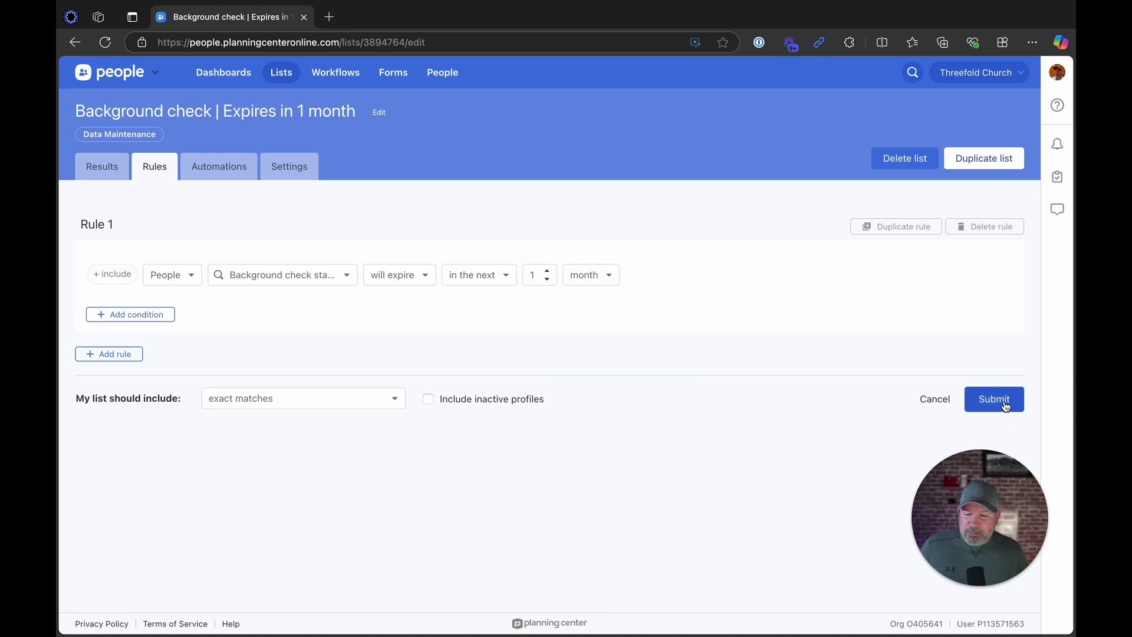
Check the list's results, then keep its category as Data Maintenance in Settings
{"action": "left_click", "coordinate": [109, 169]}
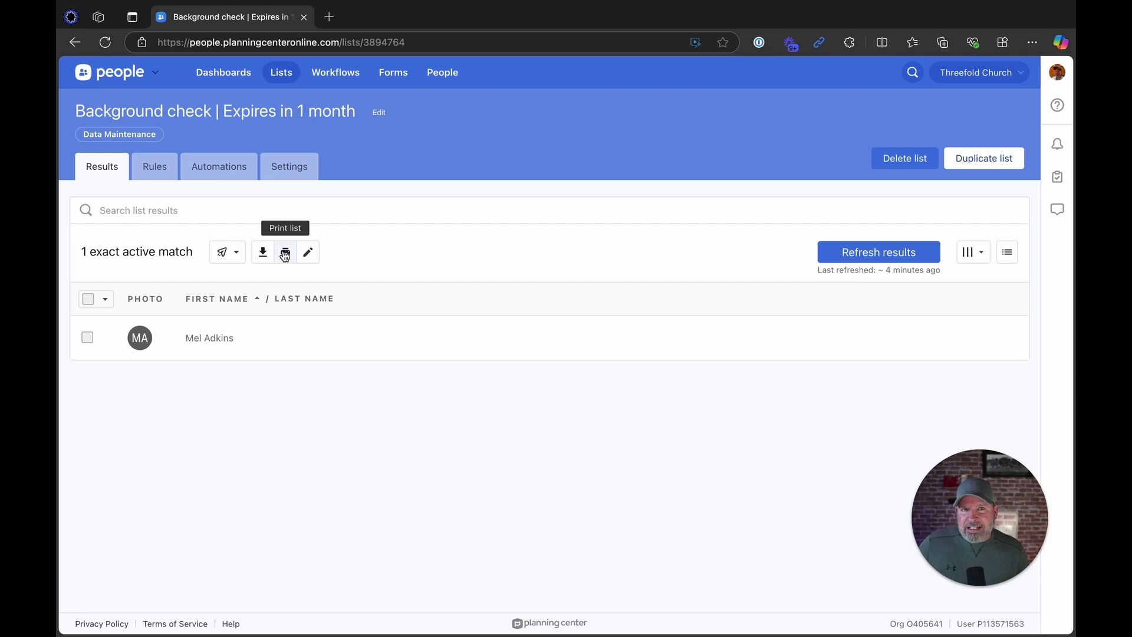
{"action": "left_click", "coordinate": [298, 168]}
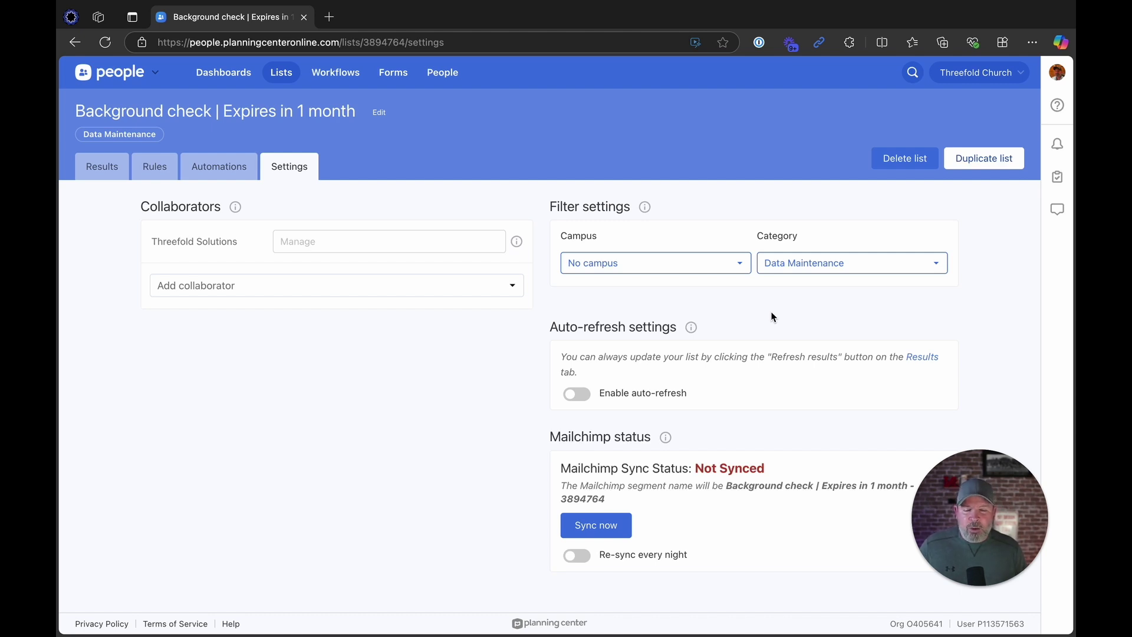
{"action": "left_click", "coordinate": [816, 264]}
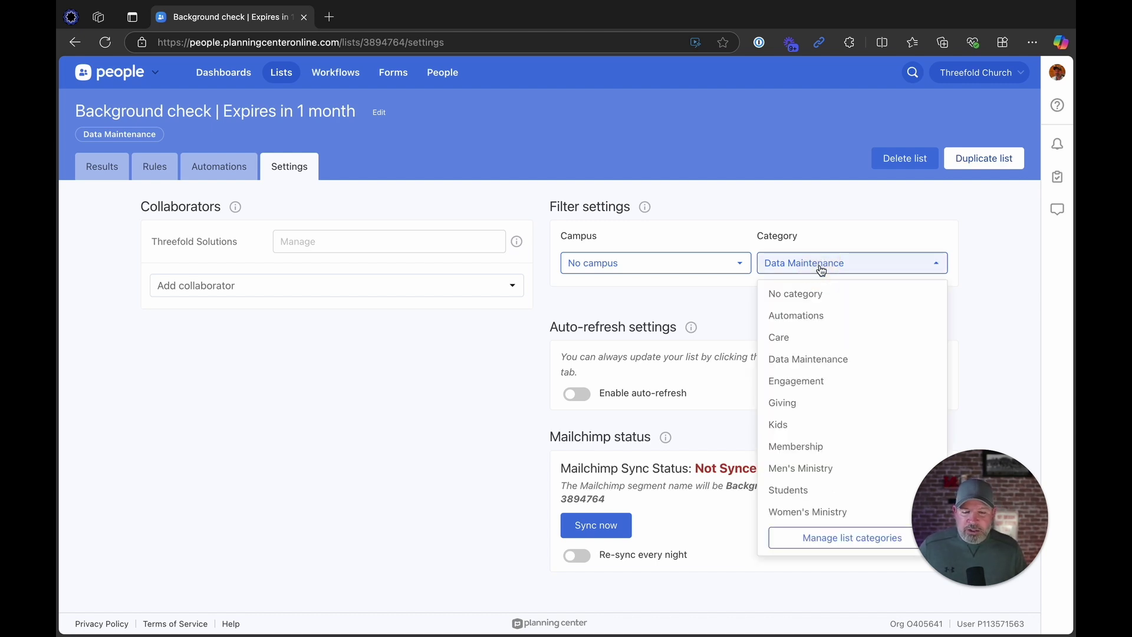
{"action": "left_click", "coordinate": [808, 363]}
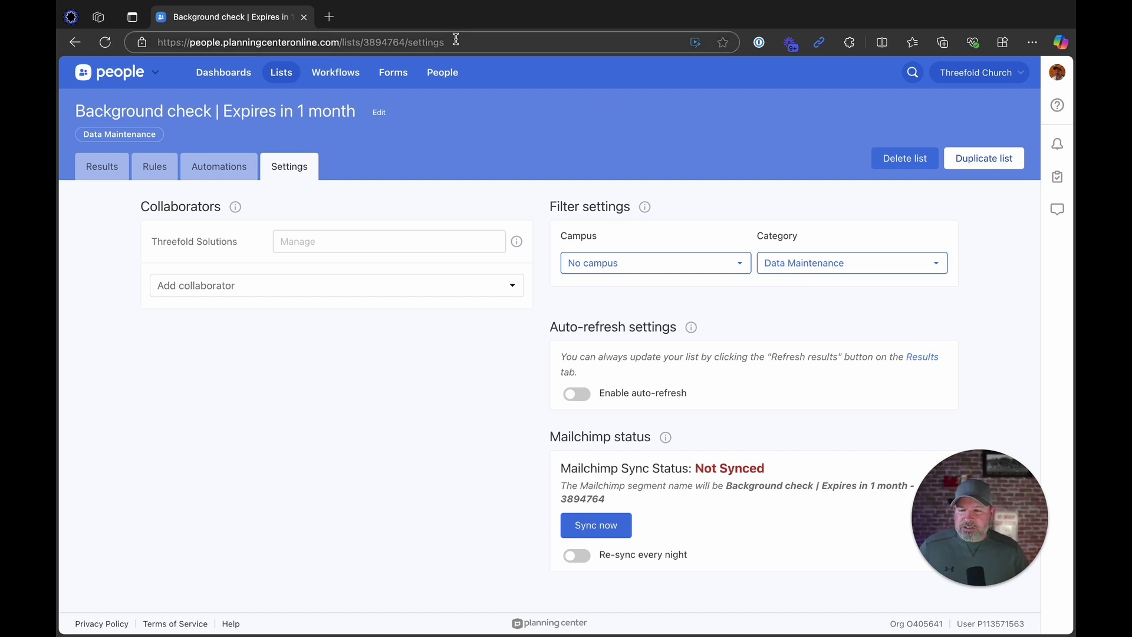
Filter all lists to Data Maintenance and open Background check | Expires in 1 month
{"action": "left_click", "coordinate": [282, 73]}
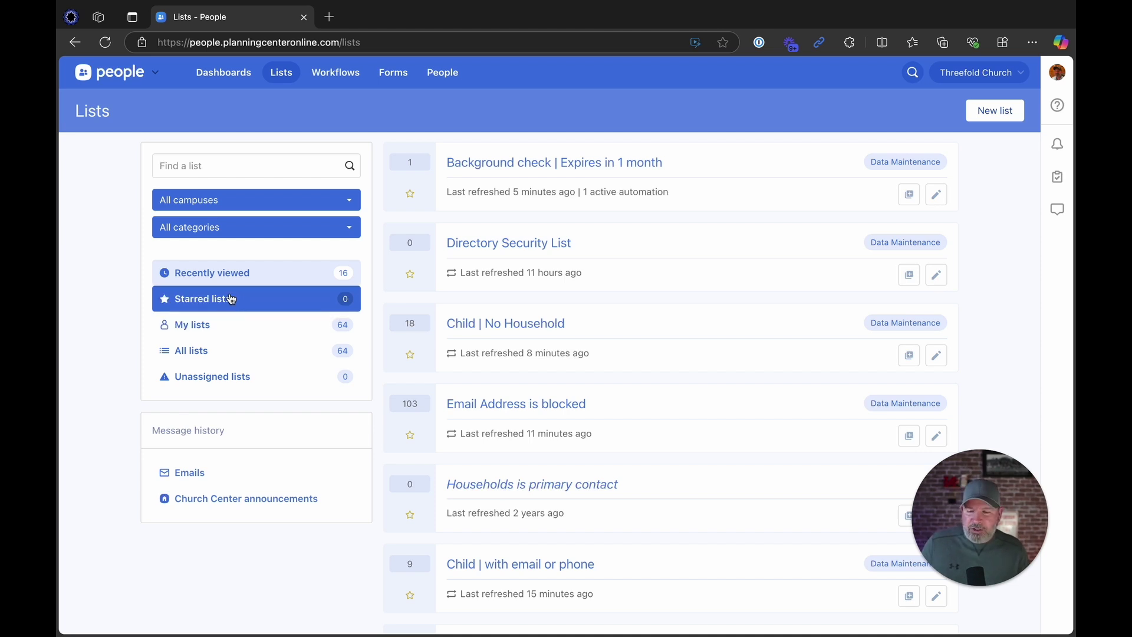
{"action": "left_click", "coordinate": [222, 230]}
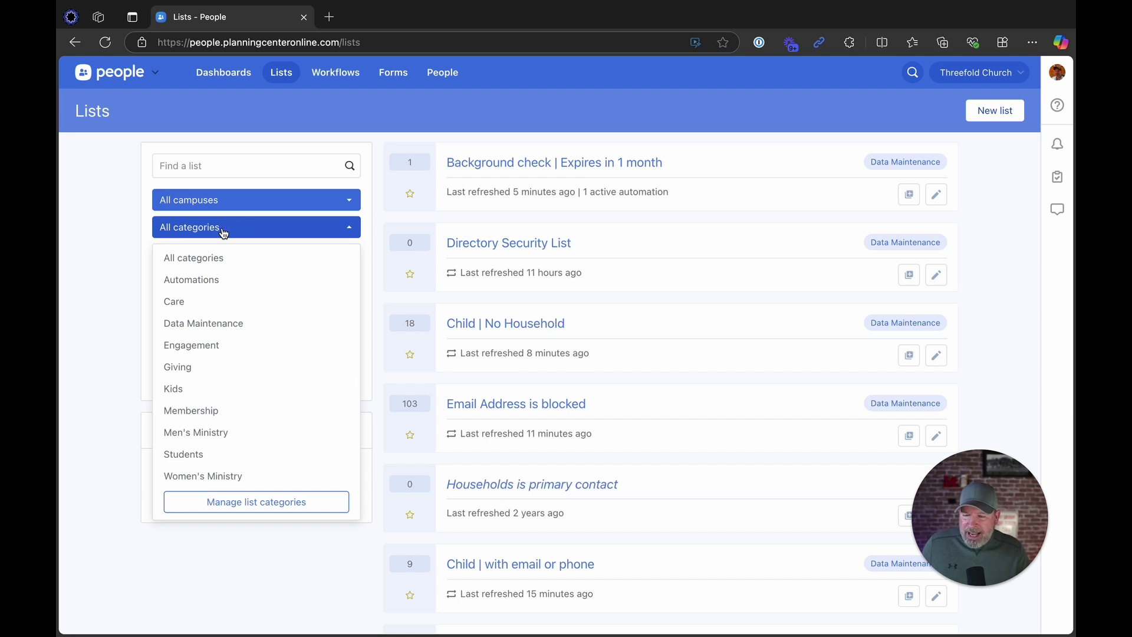
{"action": "left_click", "coordinate": [211, 323]}
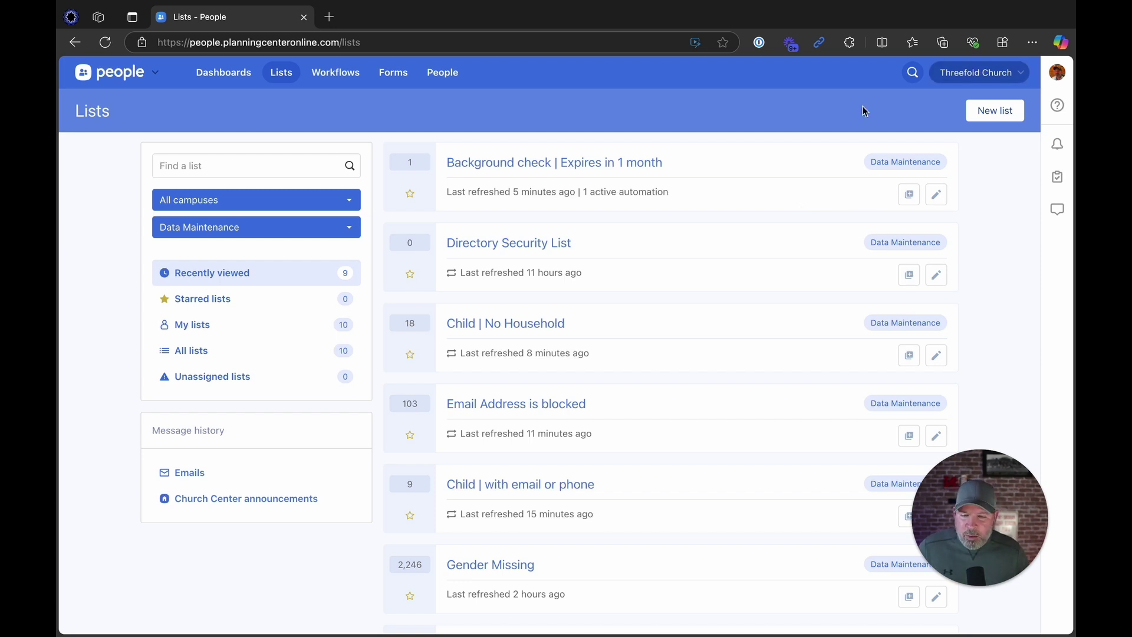
{"action": "left_click", "coordinate": [540, 166]}
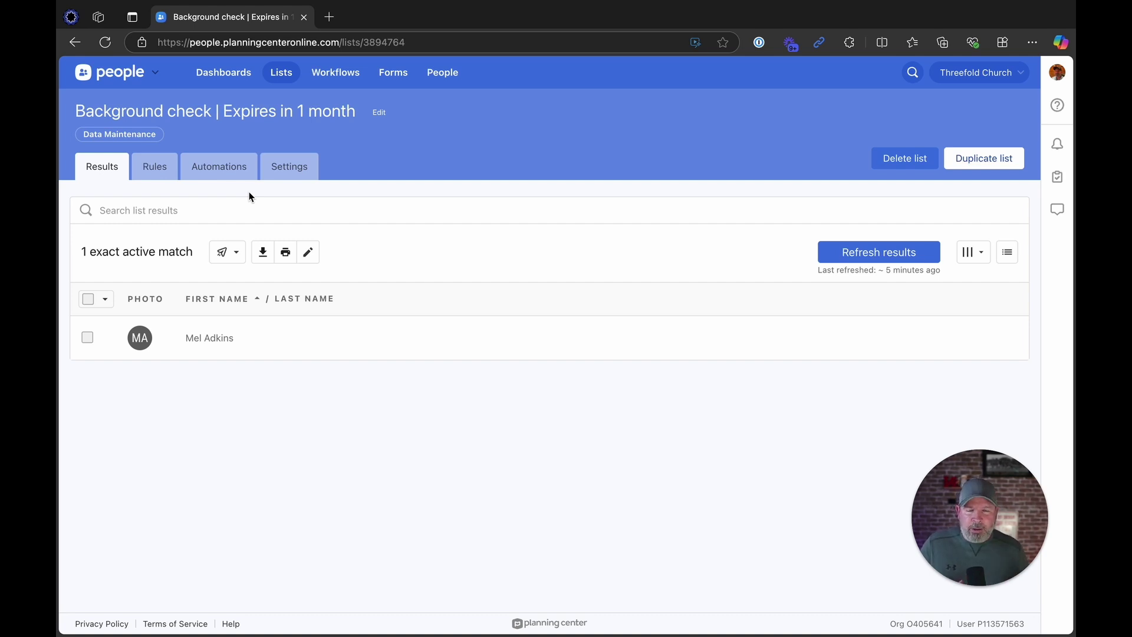
Review the list's automations, then enable auto-refresh with Nightly frequency
{"action": "left_click", "coordinate": [220, 171]}
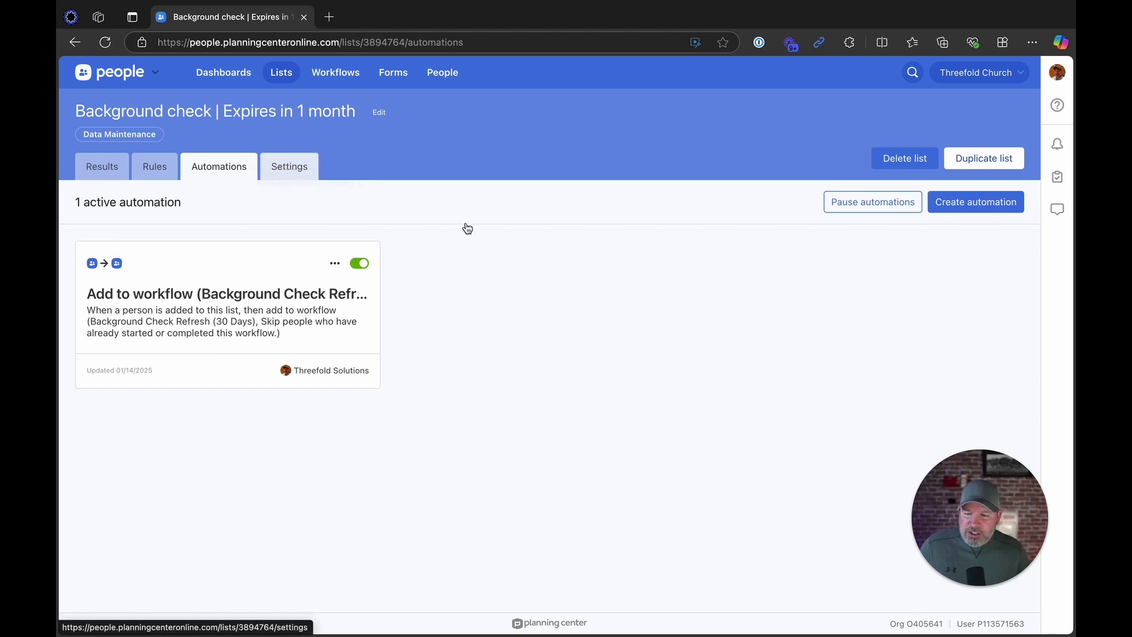
{"action": "left_click", "coordinate": [292, 165]}
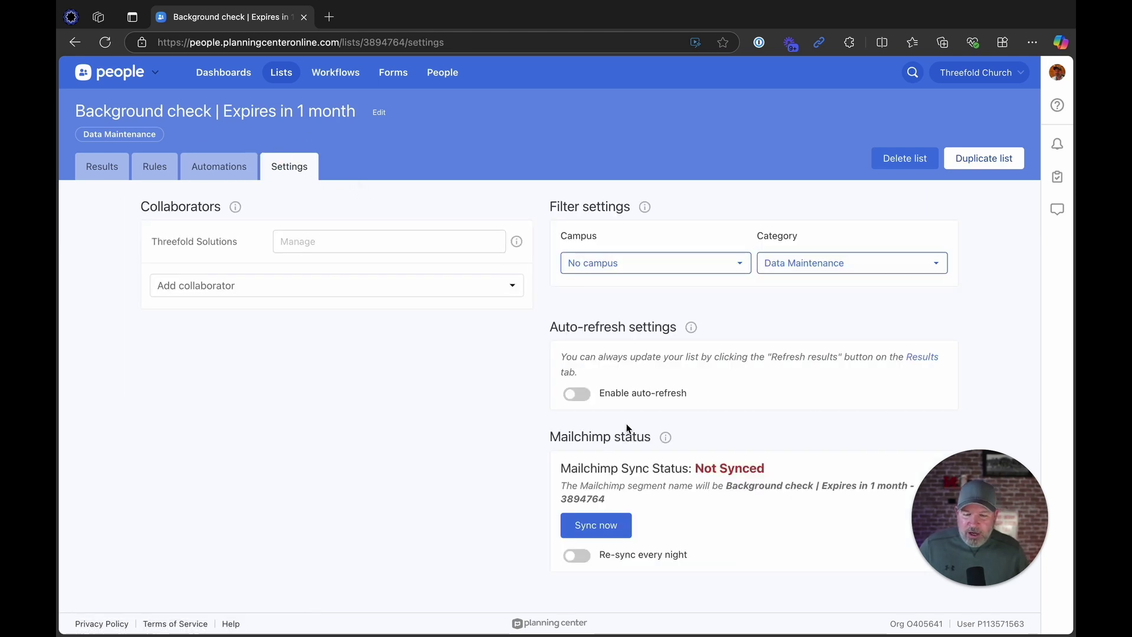
{"action": "left_click", "coordinate": [576, 394]}
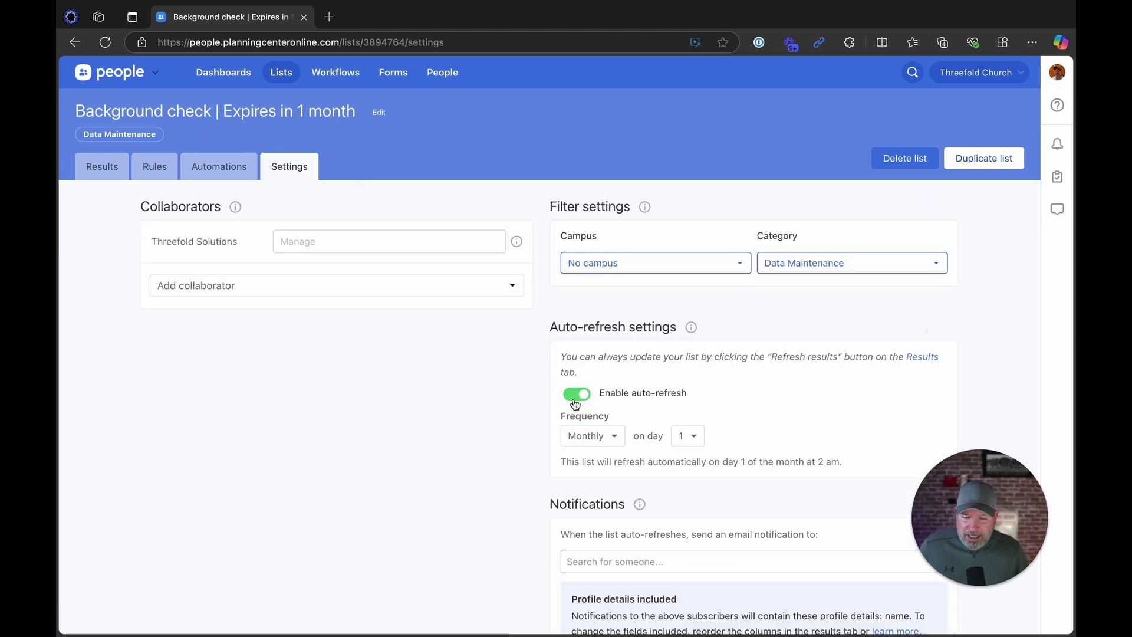
{"action": "left_click", "coordinate": [622, 441]}
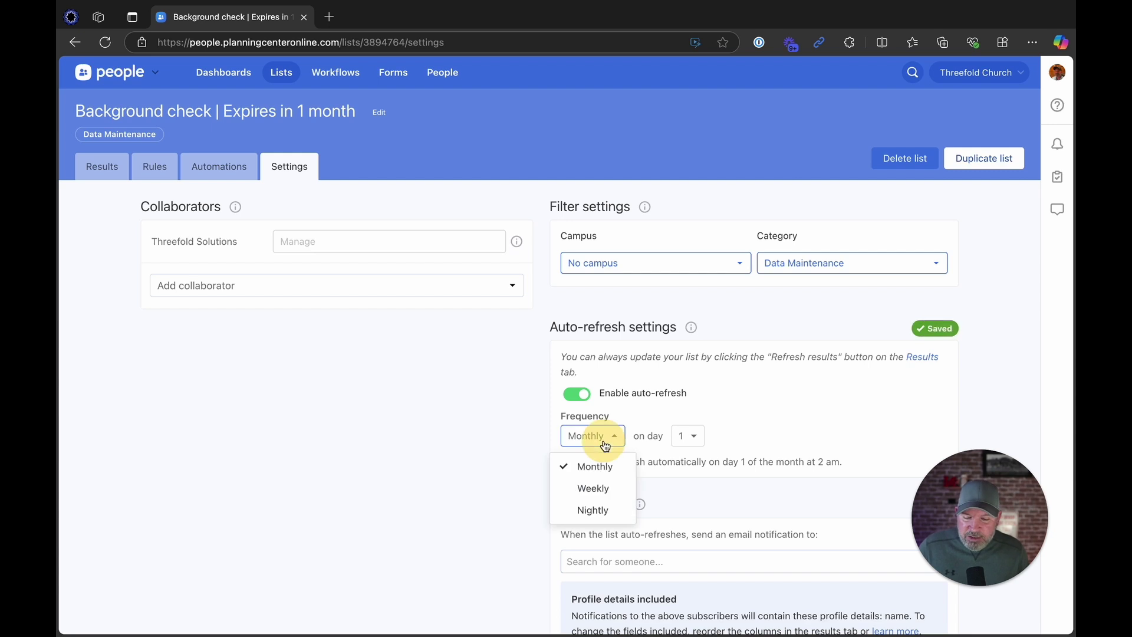
{"action": "left_click", "coordinate": [592, 511]}
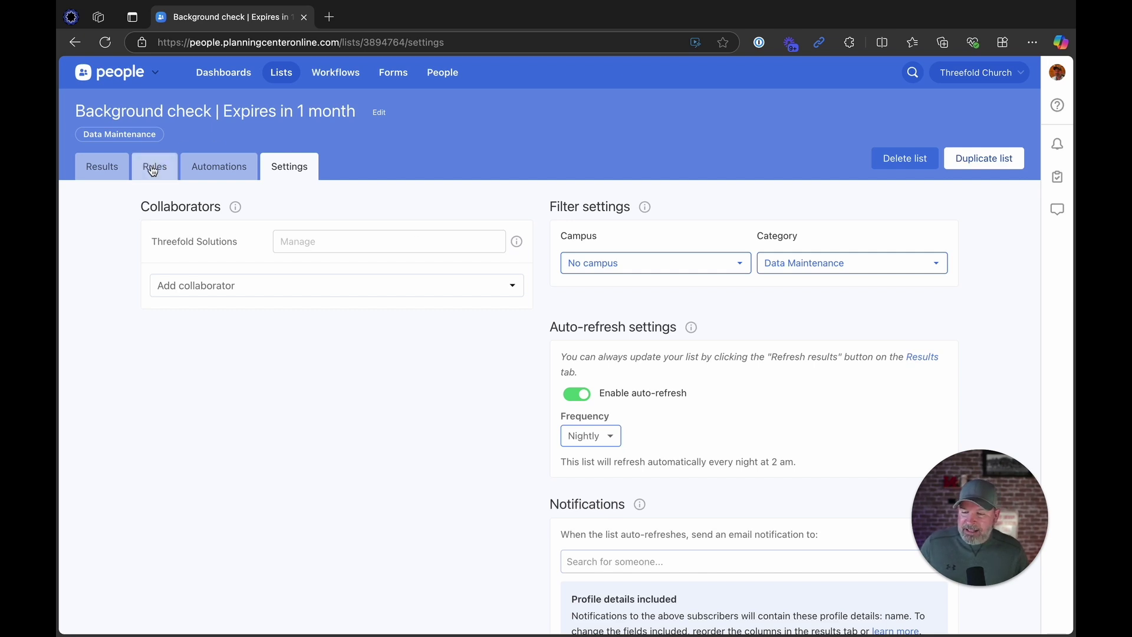
Return to the lists overview and open Child | No Household with 18 matches
{"action": "left_click", "coordinate": [105, 167]}
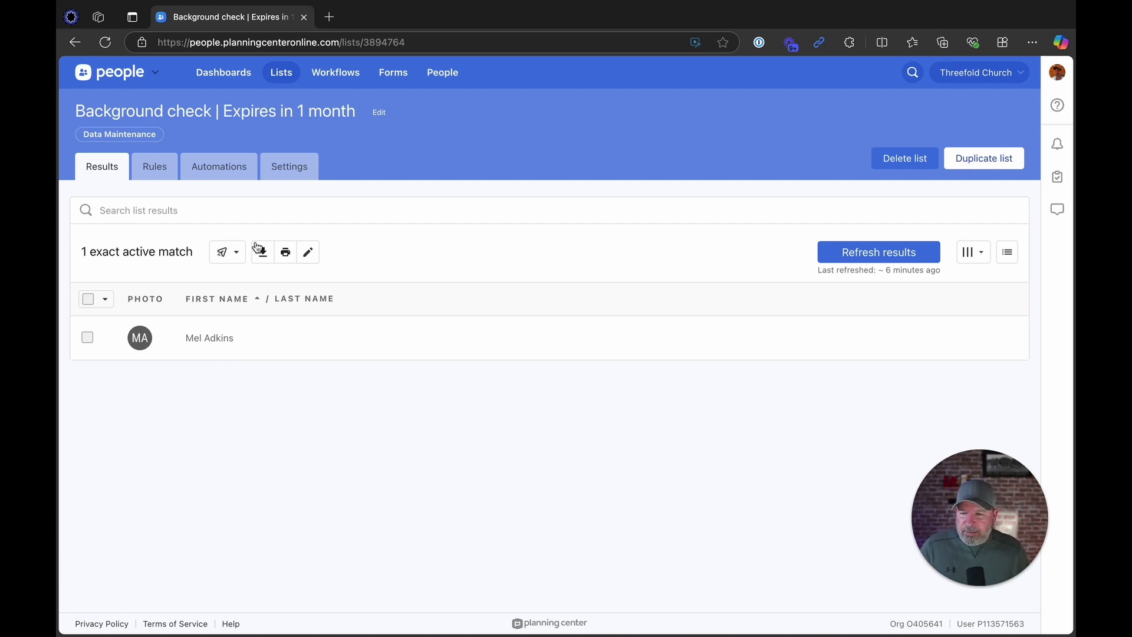
{"action": "left_click", "coordinate": [282, 73]}
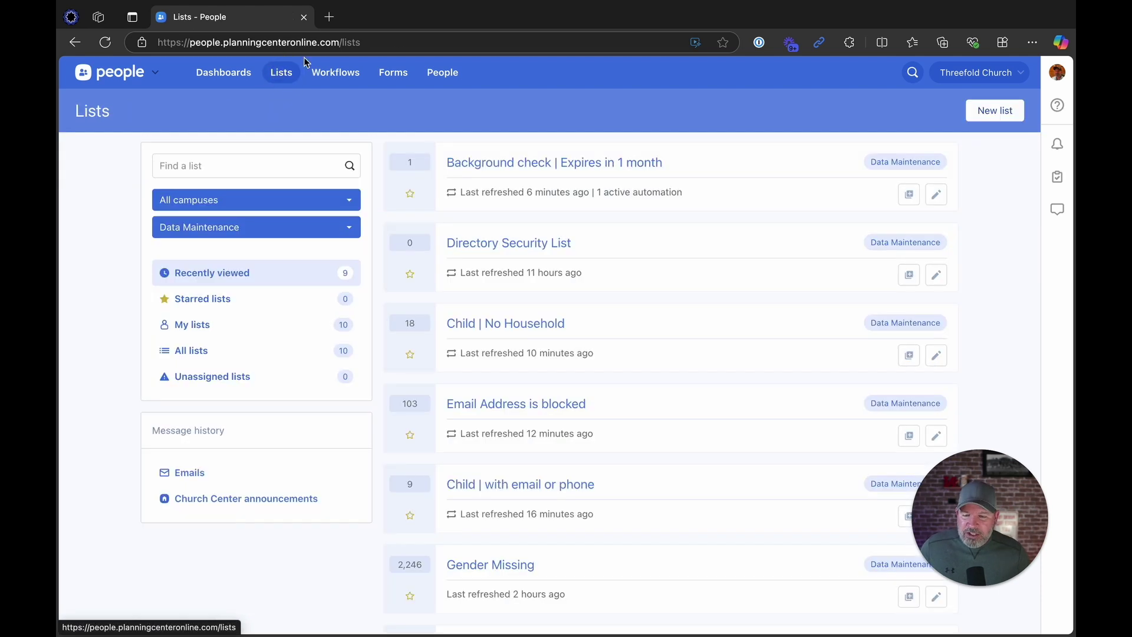
{"action": "scroll", "coordinate": [631, 298], "scroll_direction": "down", "scroll_amount": 1}
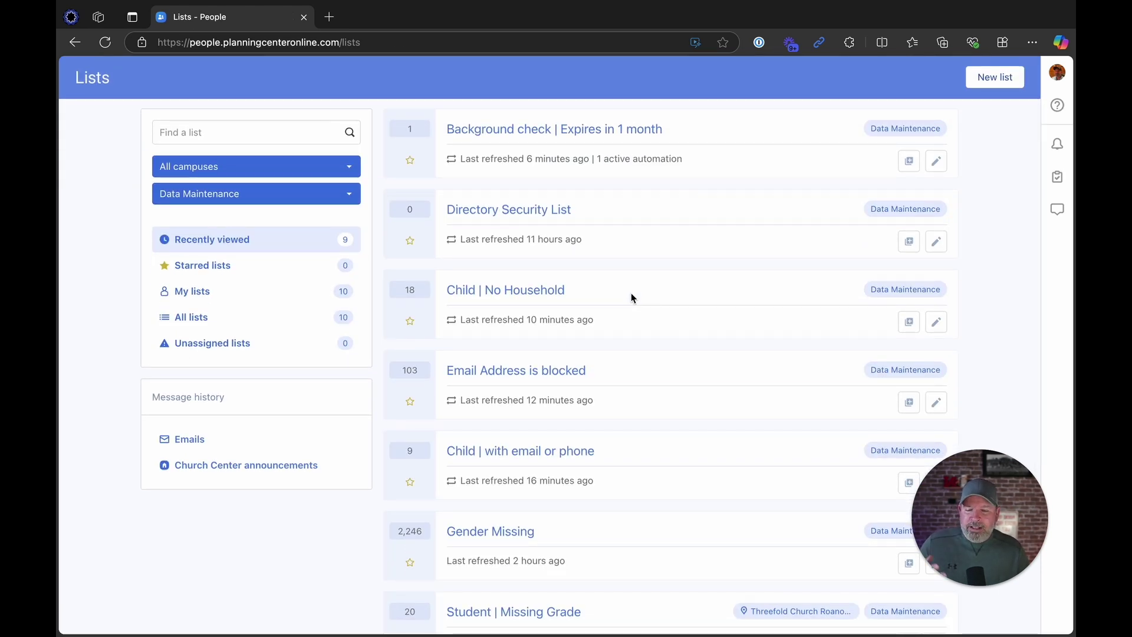
{"action": "scroll", "coordinate": [631, 297], "scroll_direction": "down", "scroll_amount": 3}
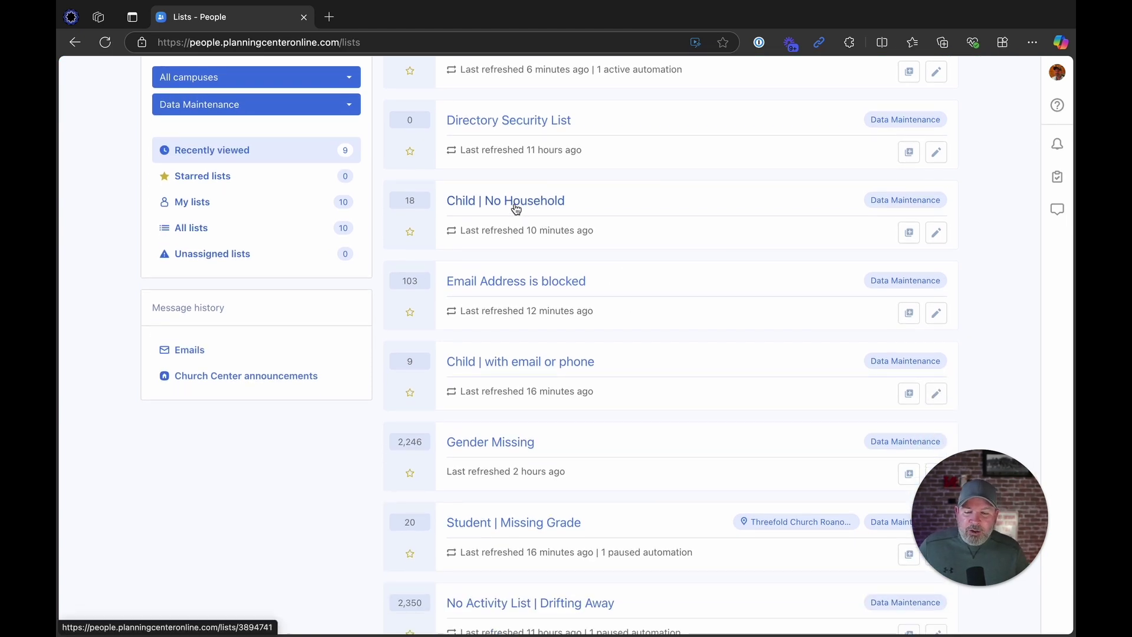
{"action": "left_click", "coordinate": [516, 206]}
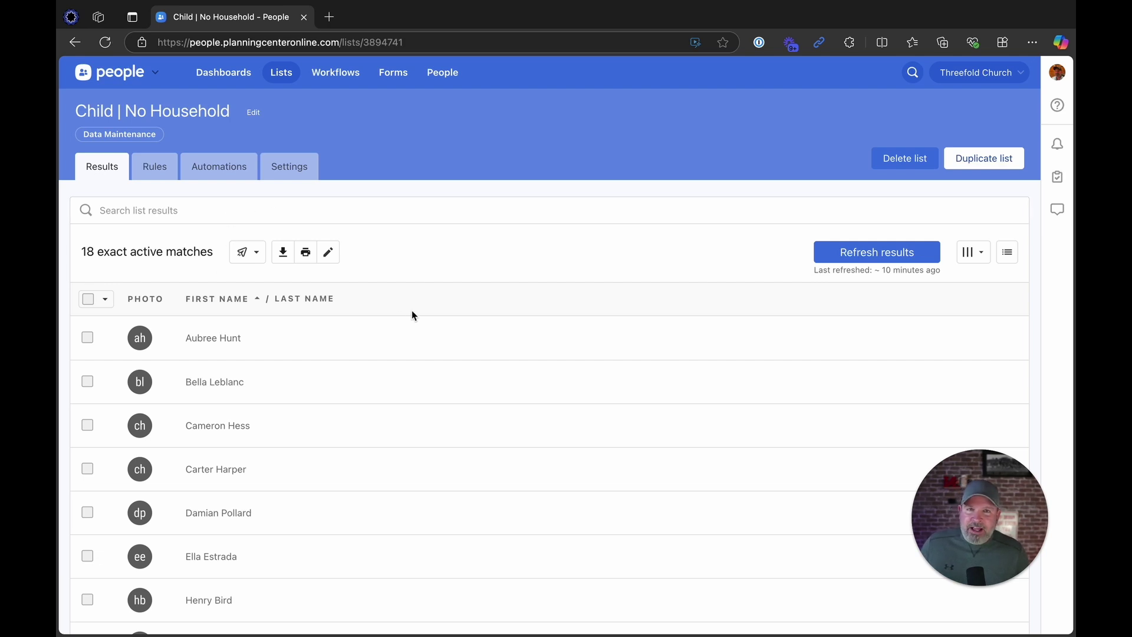
{"action": "left_click", "coordinate": [156, 168]}
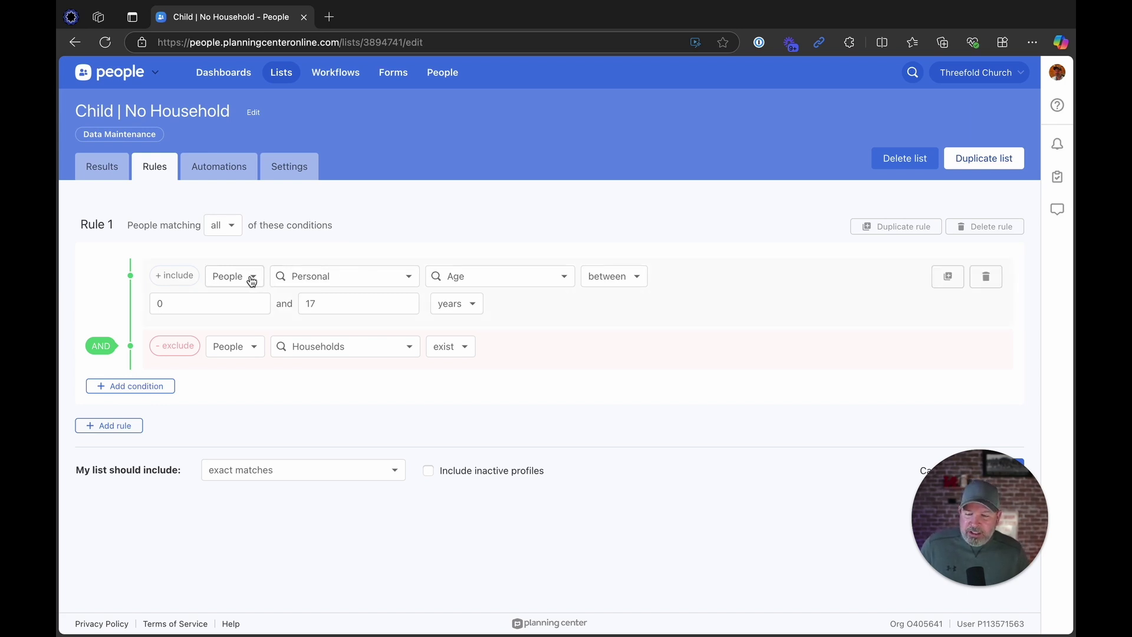
{"action": "left_click", "coordinate": [358, 277]}
{"action": "scroll", "coordinate": [374, 477], "scroll_direction": "down", "scroll_amount": 3}
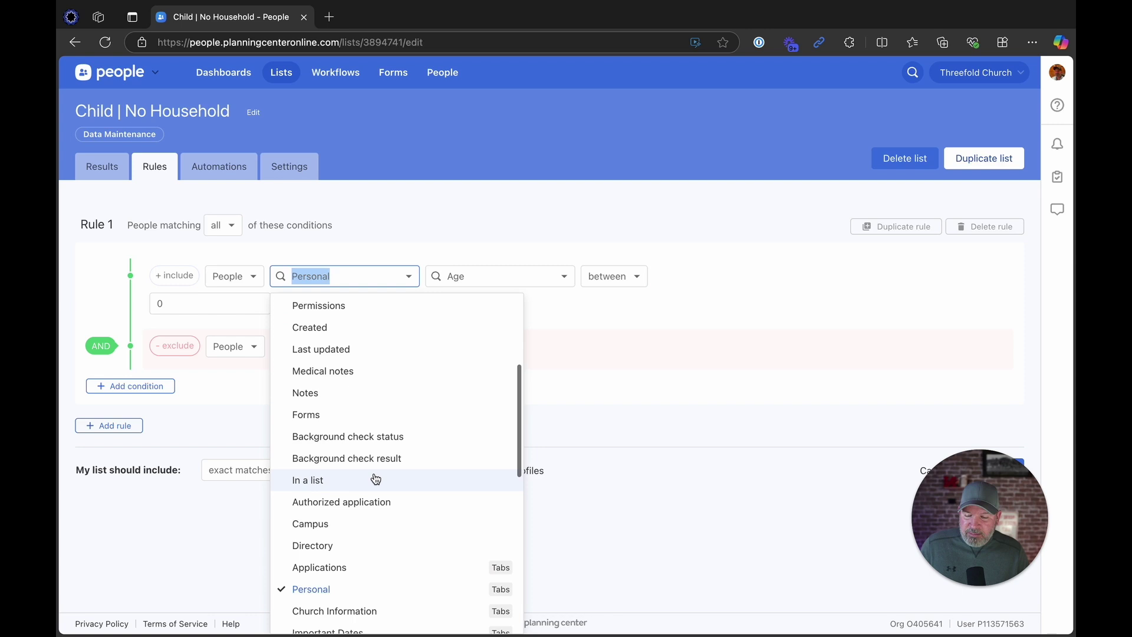
{"action": "scroll", "coordinate": [375, 479], "scroll_direction": "down", "scroll_amount": 3}
{"action": "left_click", "coordinate": [507, 127]}
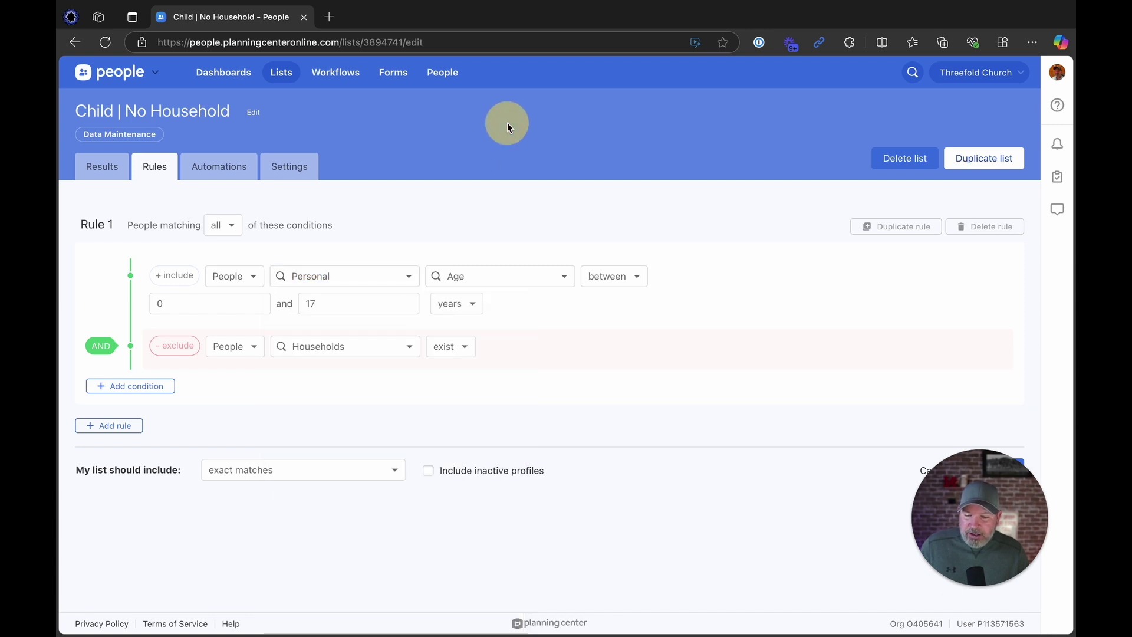
{"action": "left_click", "coordinate": [533, 278]}
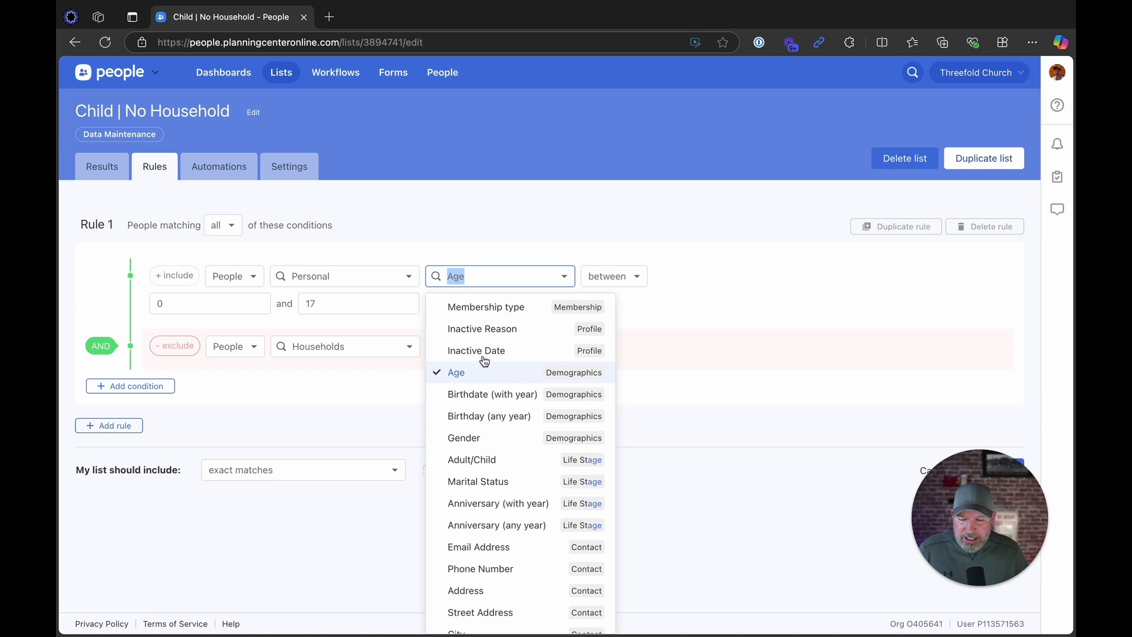
{"action": "left_click", "coordinate": [531, 223]}
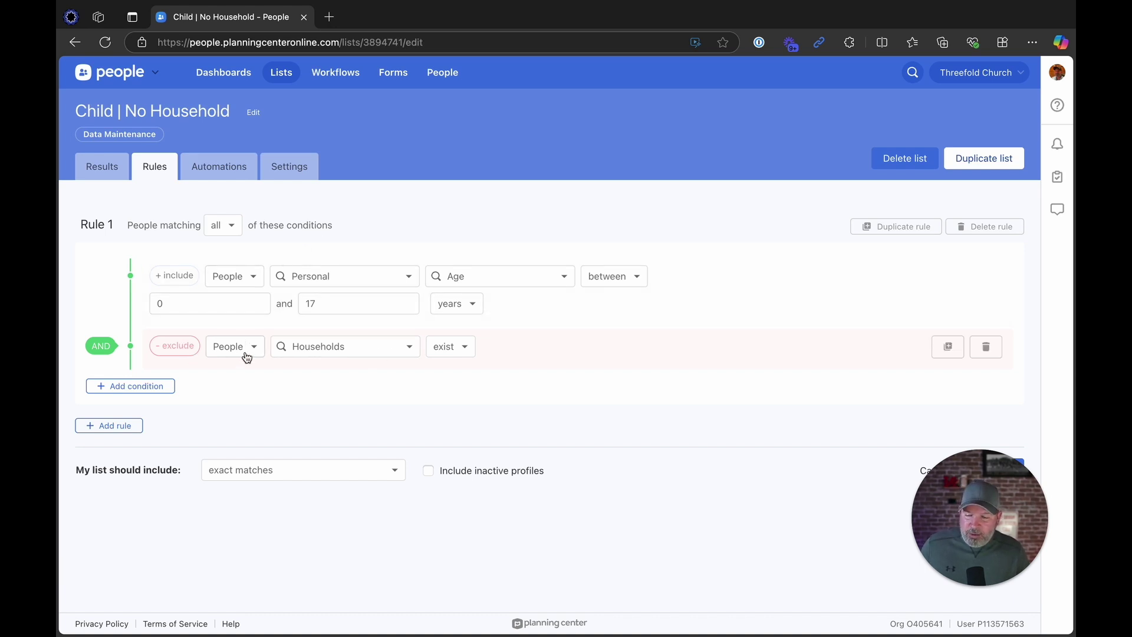
{"action": "left_click", "coordinate": [172, 346]}
{"action": "left_click", "coordinate": [176, 346]}
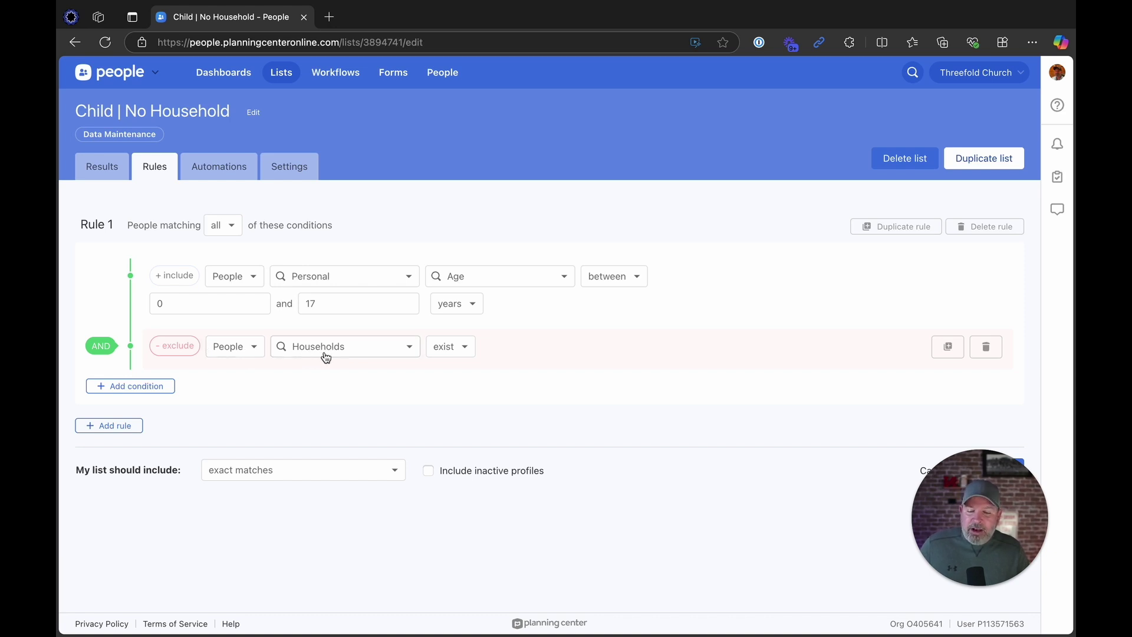
{"action": "left_click", "coordinate": [361, 346]}
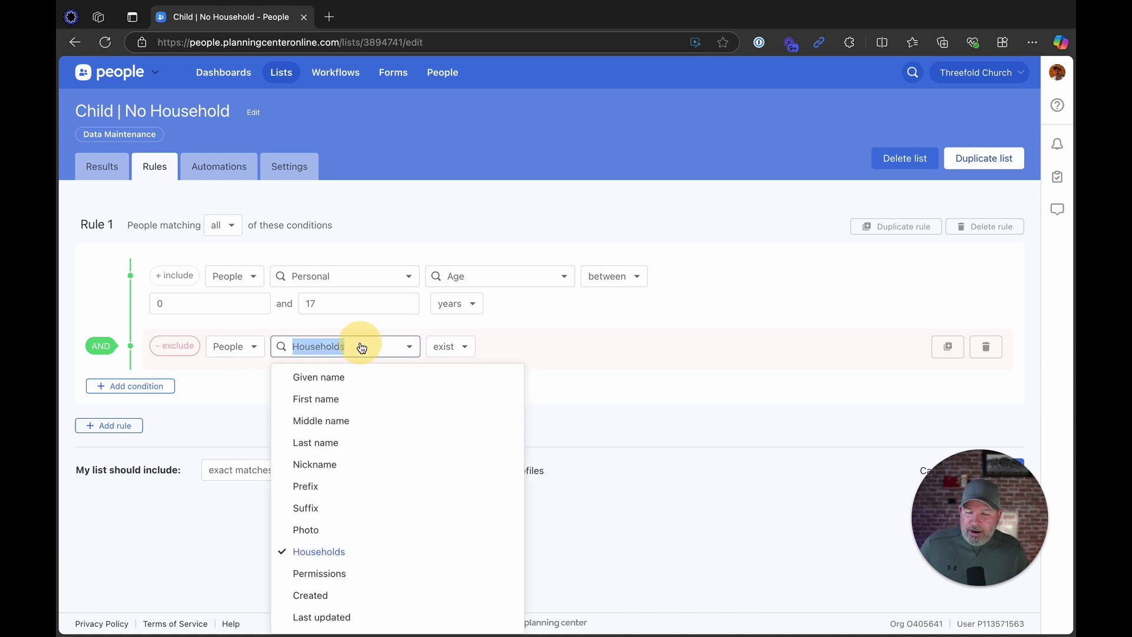
{"action": "left_click", "coordinate": [329, 551]}
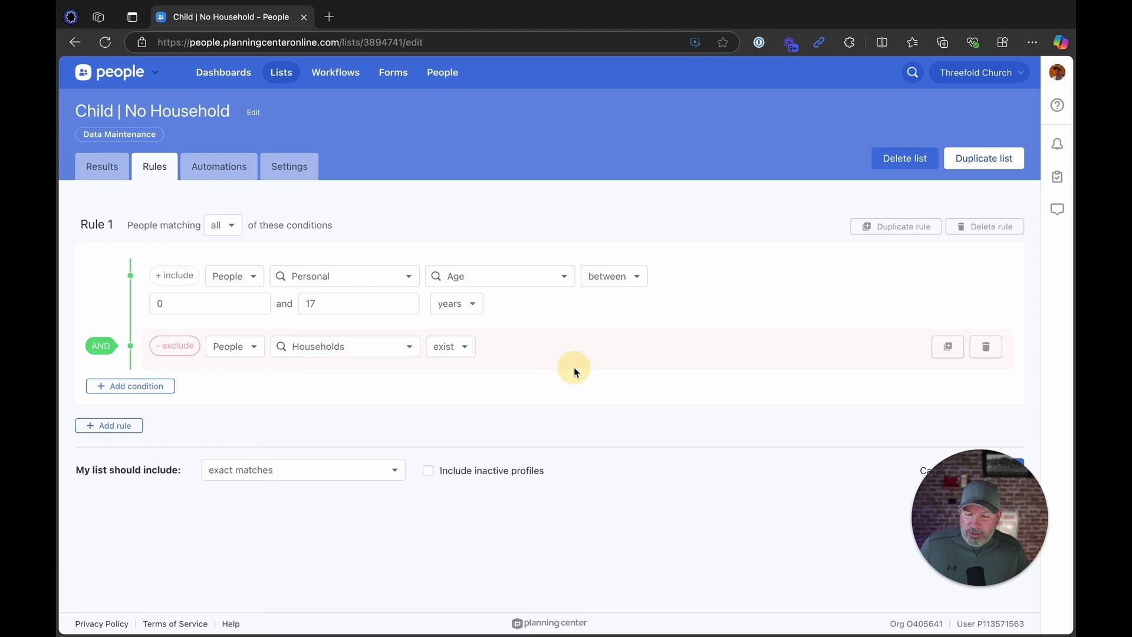
{"action": "left_click", "coordinate": [469, 354]}
{"action": "left_click", "coordinate": [560, 321]}
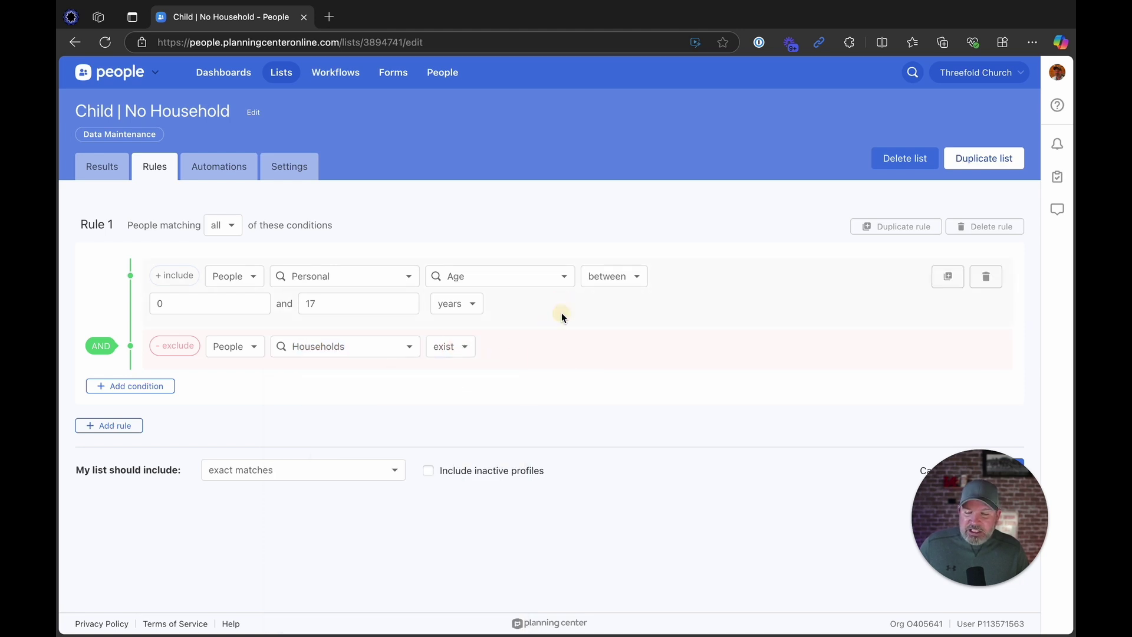
{"action": "left_click", "coordinate": [447, 353]}
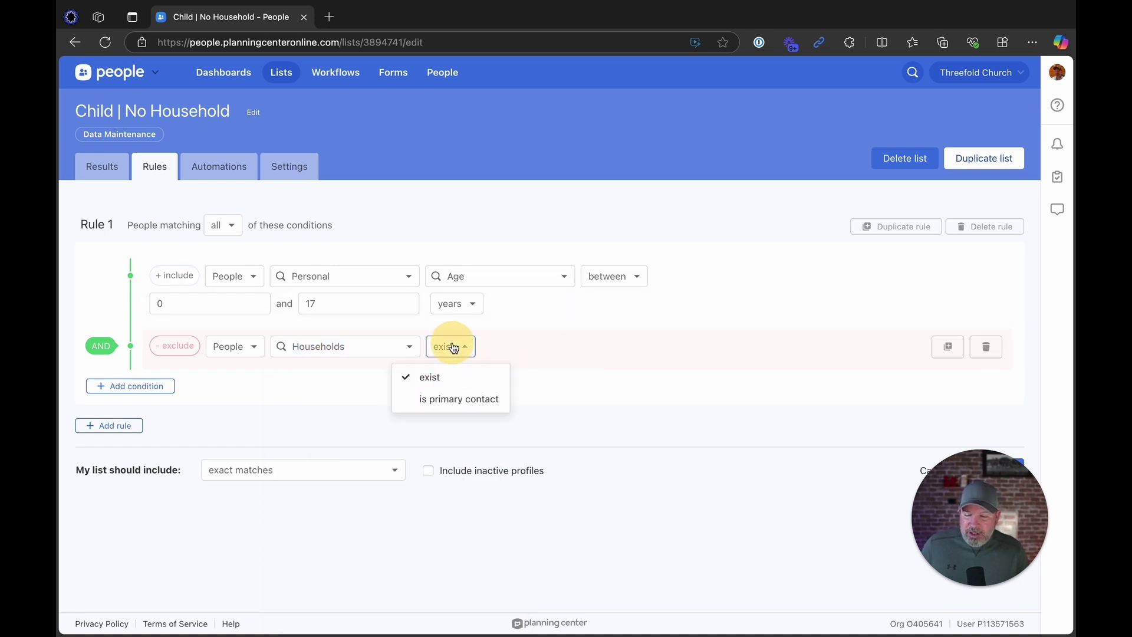
{"action": "left_click", "coordinate": [538, 318]}
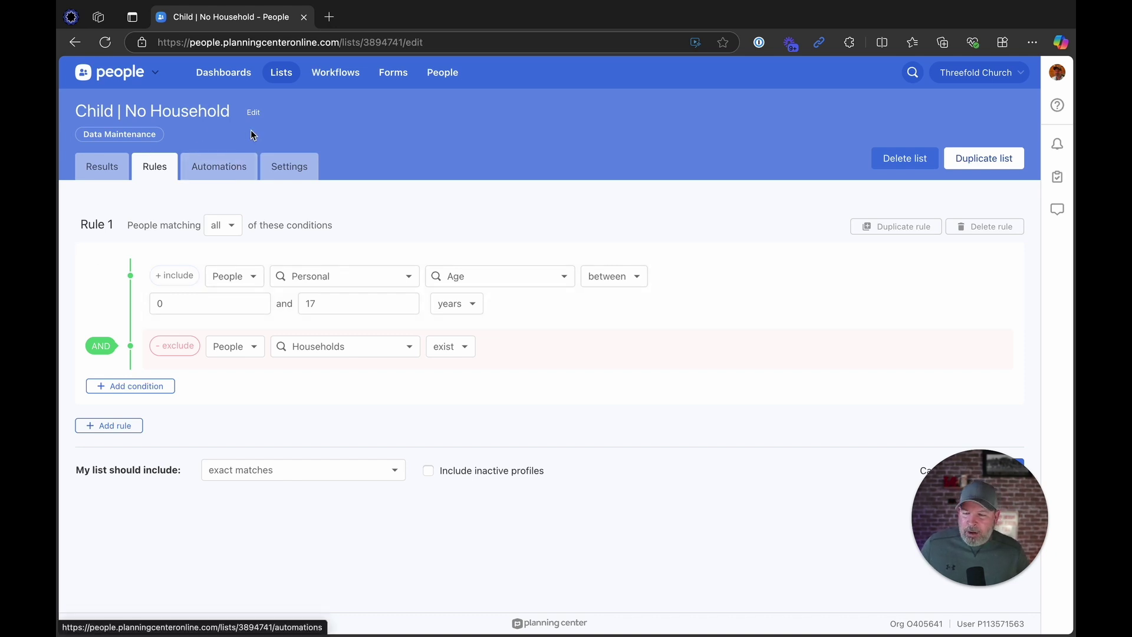
View Child | No Household's matched people, then browse the Data Maintenance lists overview
{"action": "left_click", "coordinate": [104, 167]}
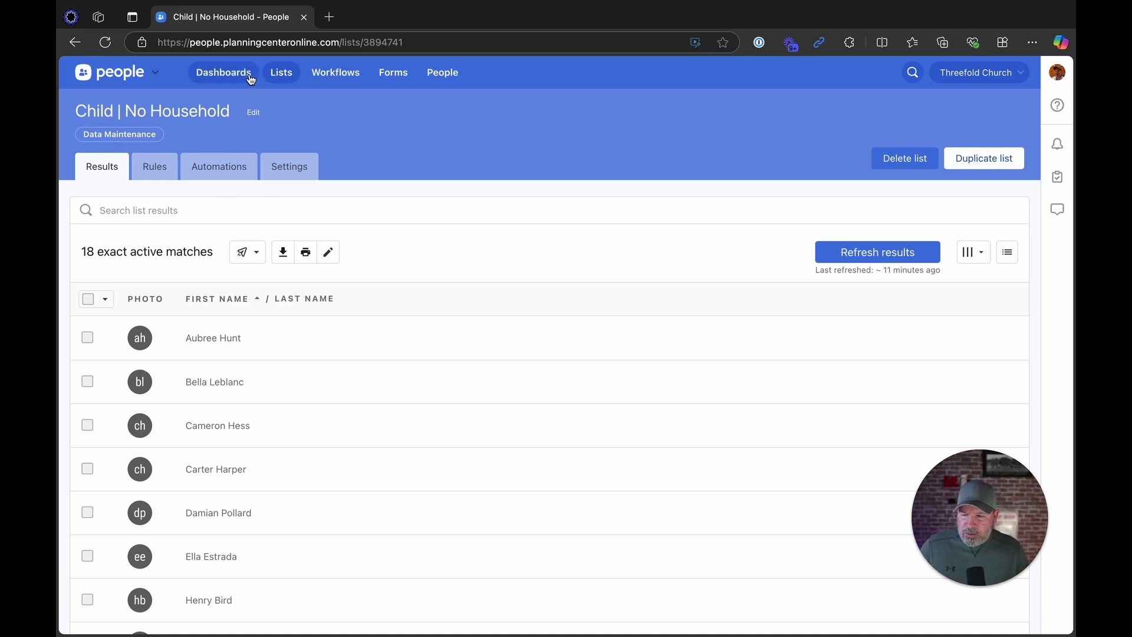
{"action": "left_click", "coordinate": [277, 75]}
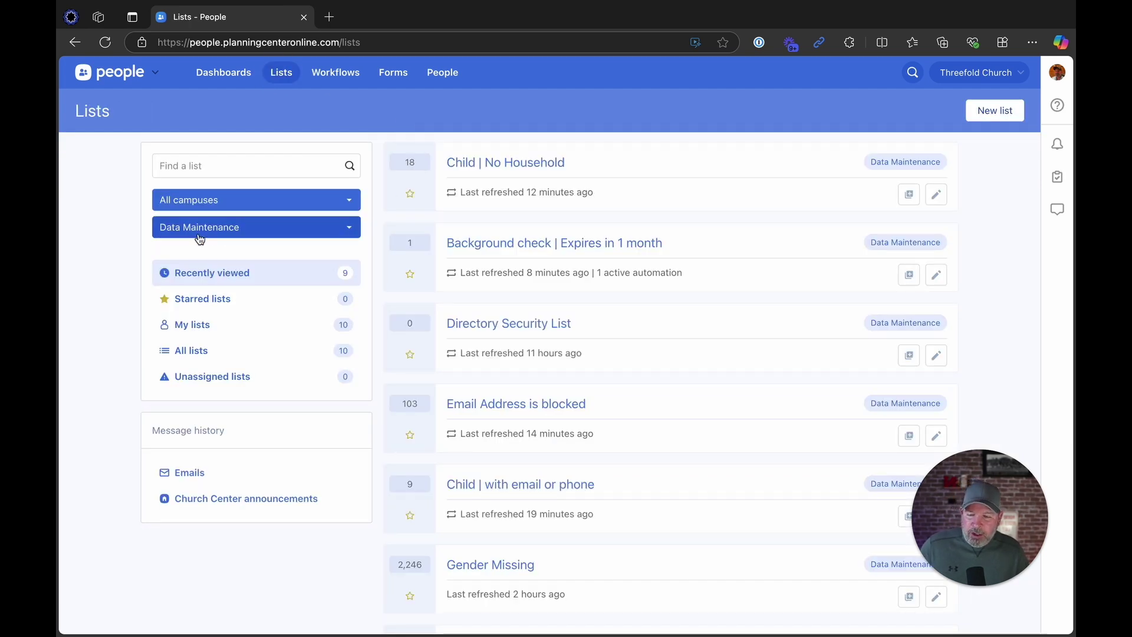
{"action": "scroll", "coordinate": [644, 317], "scroll_direction": "down", "scroll_amount": 3}
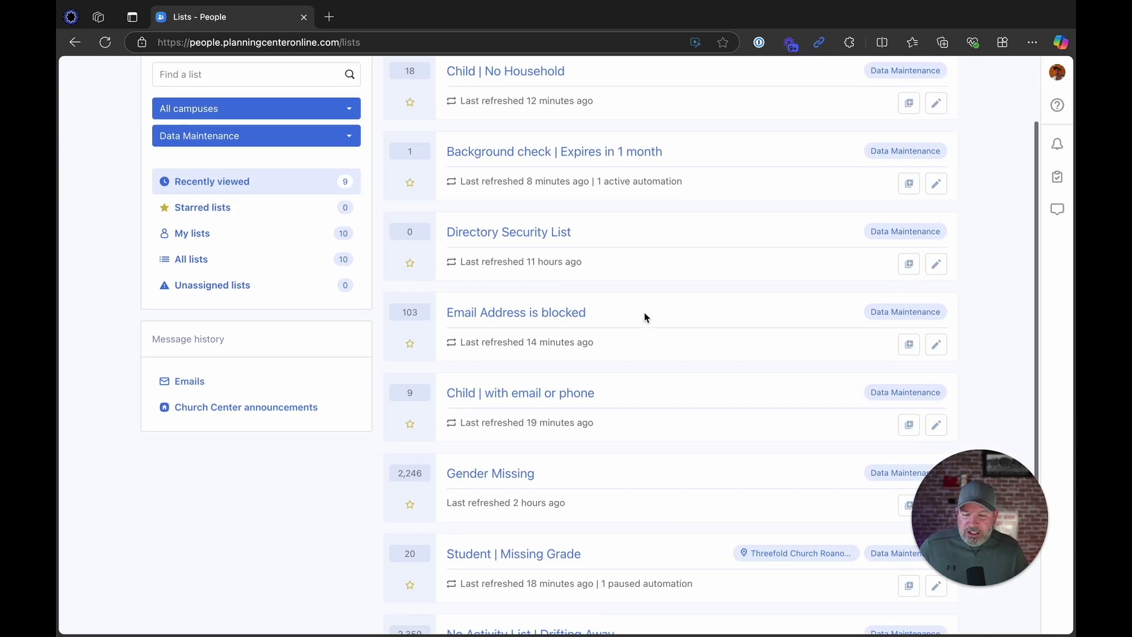
{"action": "scroll", "coordinate": [644, 312], "scroll_direction": "down", "scroll_amount": 1}
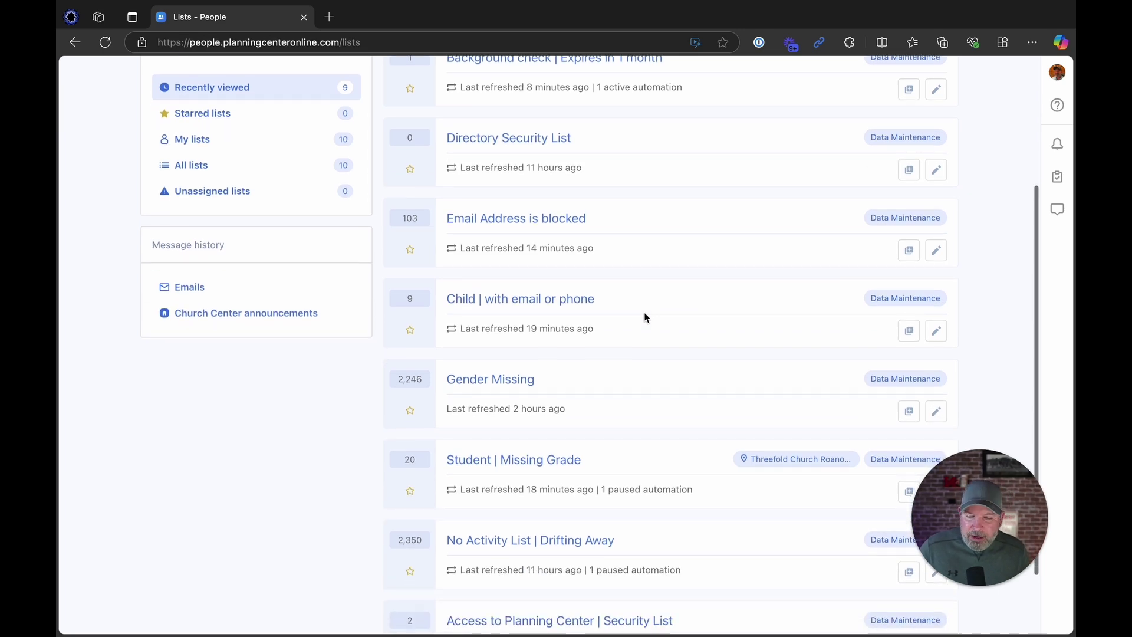
Open Child | with email or phone and review its rules: ages 0–11, email or phone
{"action": "left_click", "coordinate": [496, 301]}
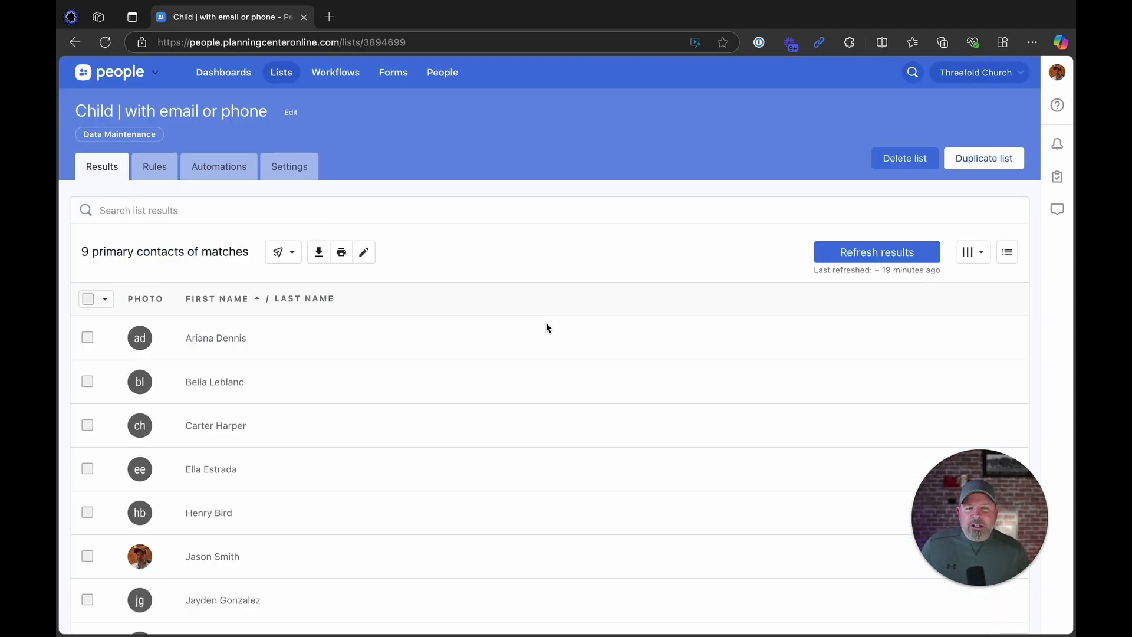
{"action": "left_click", "coordinate": [156, 165]}
{"action": "scroll", "coordinate": [534, 213], "scroll_direction": "down", "scroll_amount": 1}
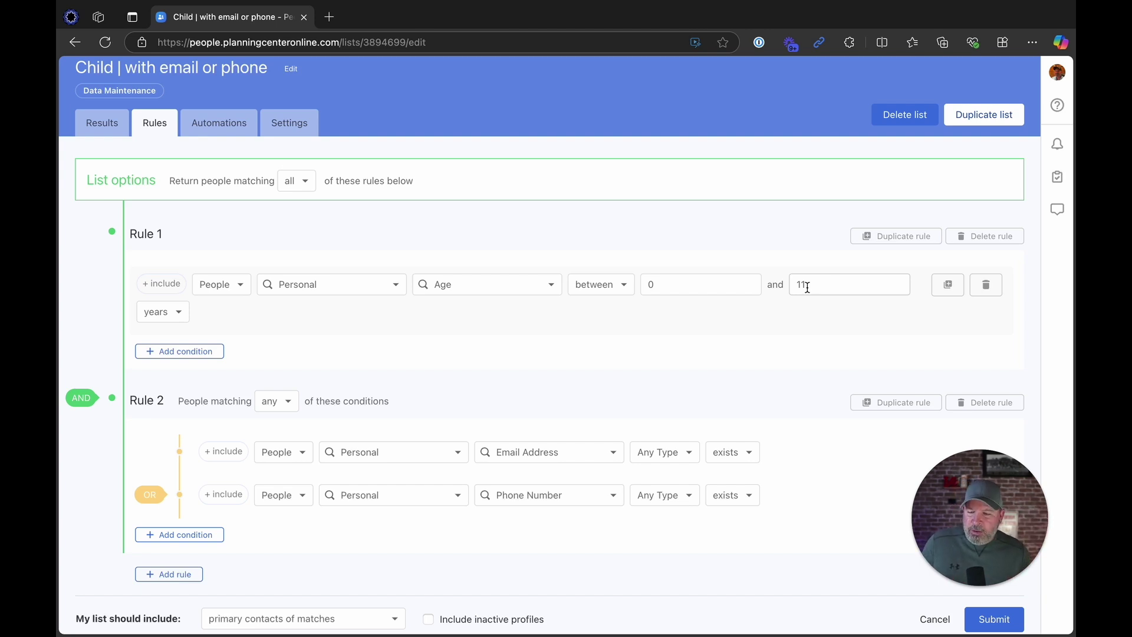
{"action": "scroll", "coordinate": [737, 364], "scroll_direction": "down", "scroll_amount": 2}
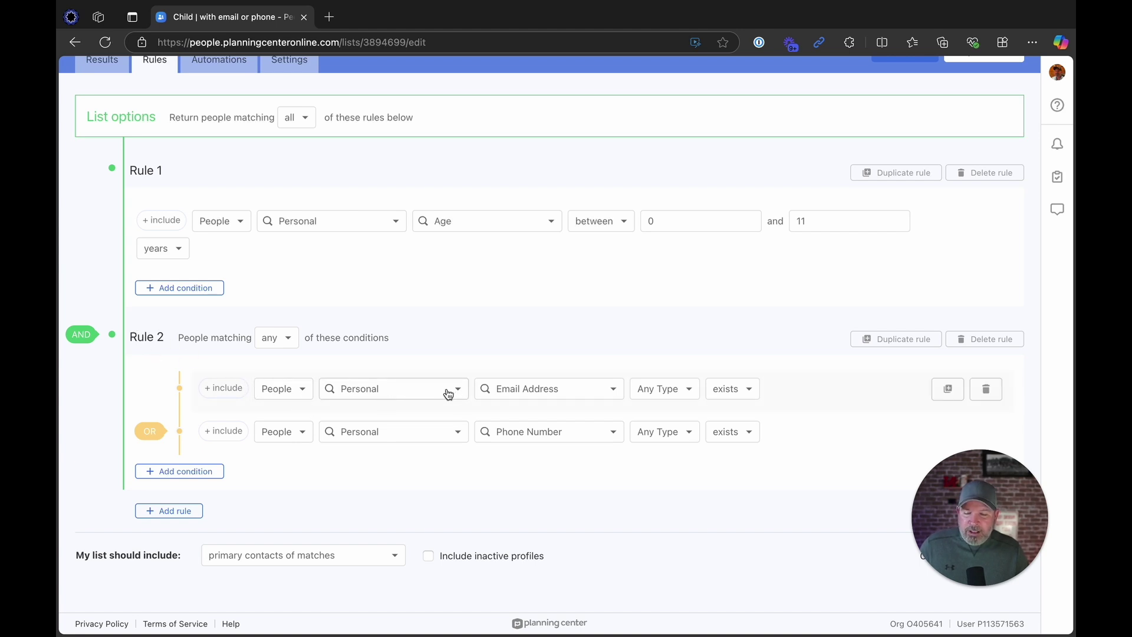
{"action": "left_click", "coordinate": [416, 394]}
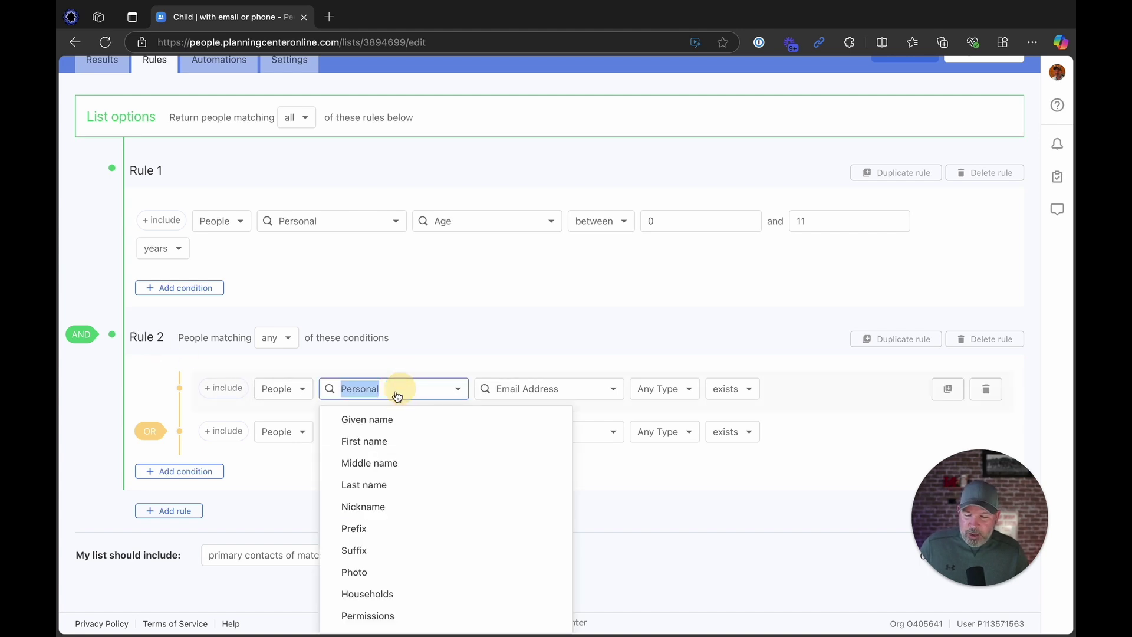
{"action": "scroll", "coordinate": [361, 521], "scroll_direction": "down", "scroll_amount": 5}
{"action": "scroll", "coordinate": [367, 523], "scroll_direction": "down", "scroll_amount": 1}
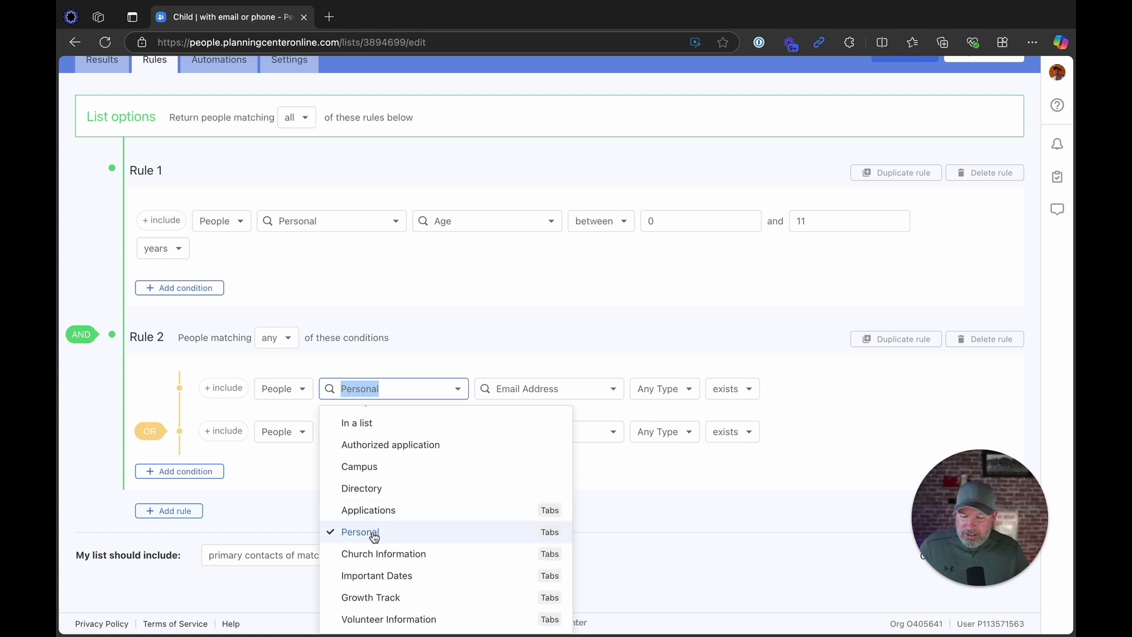
{"action": "left_click", "coordinate": [581, 353]}
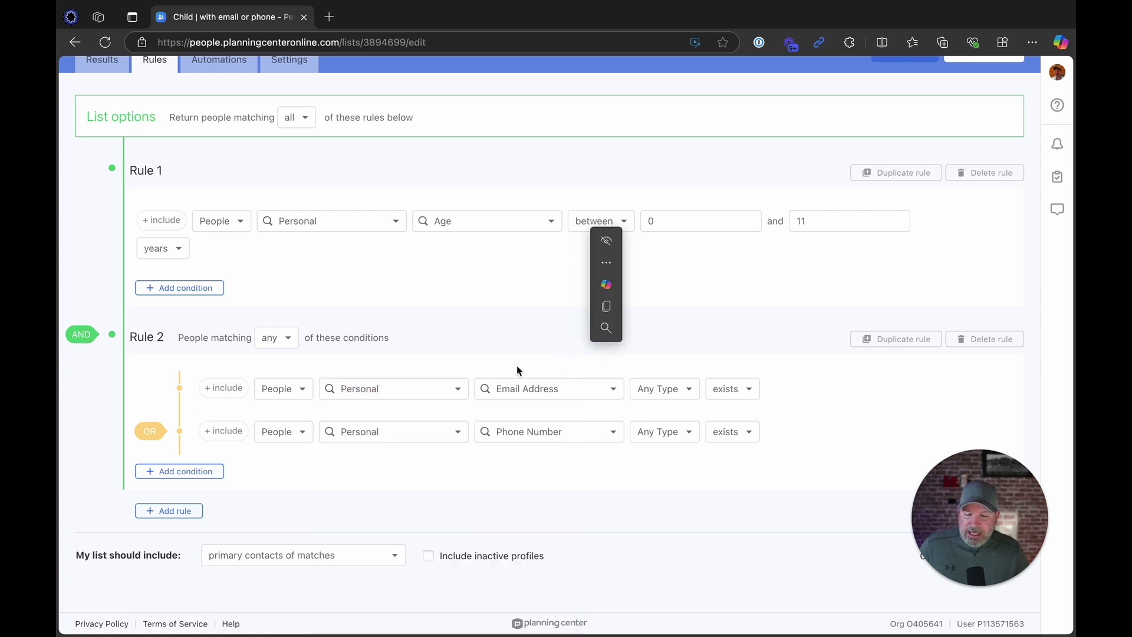
{"action": "left_click", "coordinate": [538, 390]}
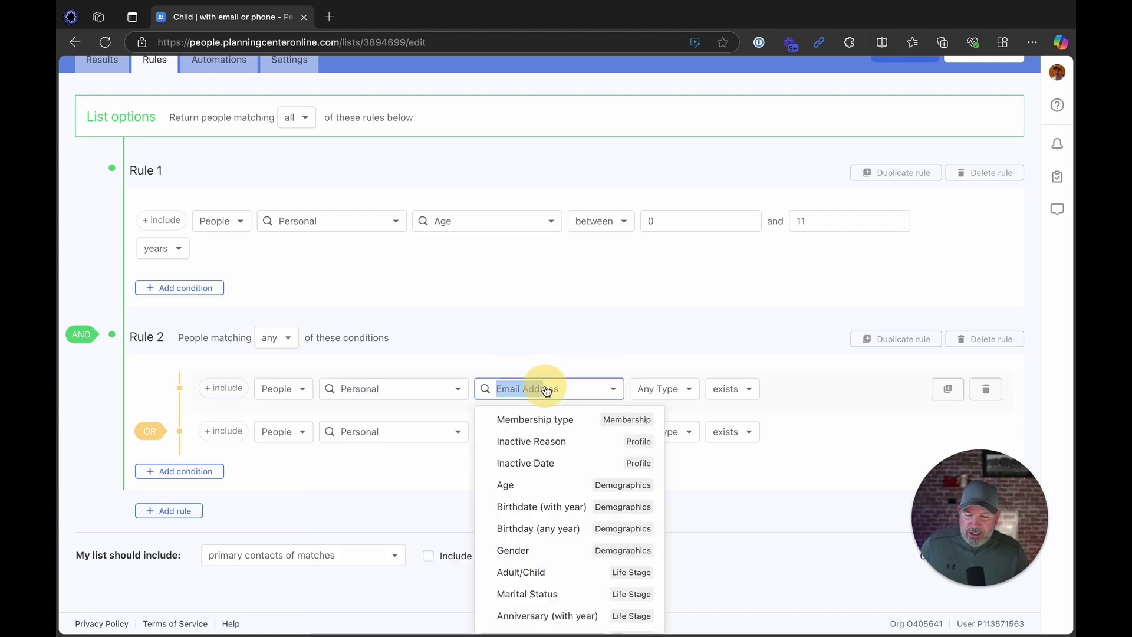
{"action": "scroll", "coordinate": [566, 479], "scroll_direction": "down", "scroll_amount": 3}
{"action": "scroll", "coordinate": [551, 490], "scroll_direction": "down", "scroll_amount": 2}
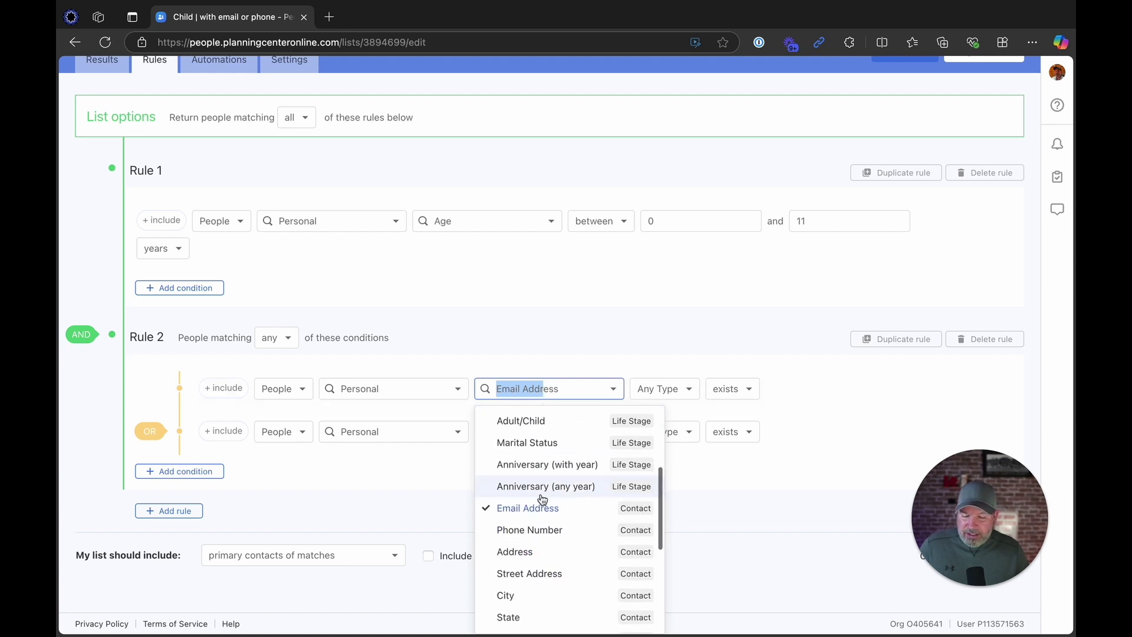
{"action": "left_click", "coordinate": [606, 313]}
{"action": "left_click", "coordinate": [690, 394]}
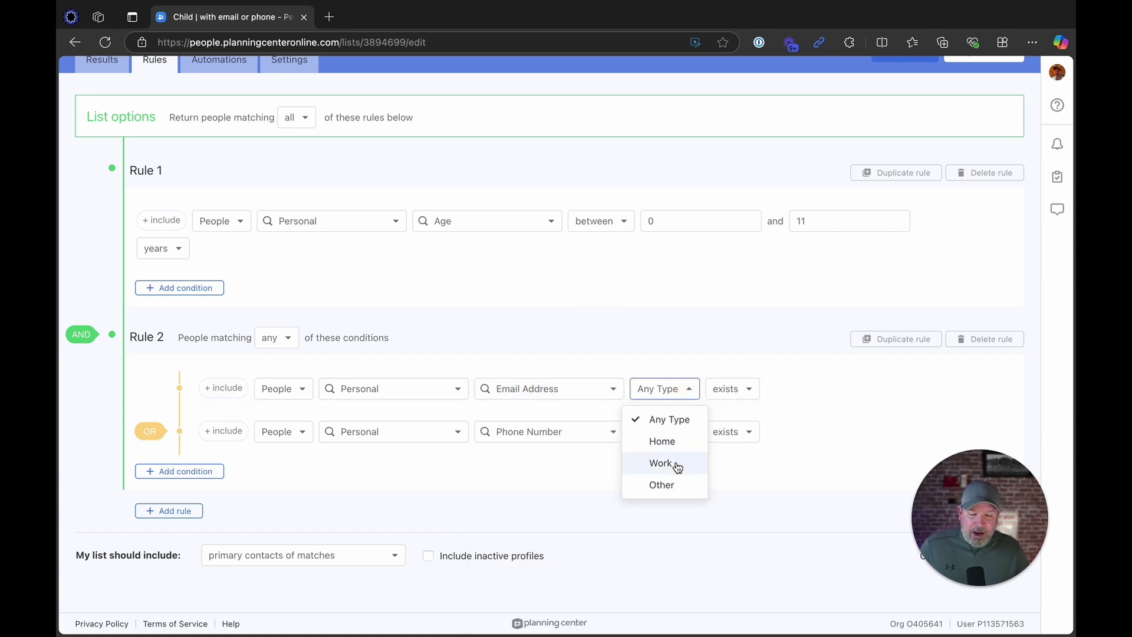
{"action": "left_click", "coordinate": [692, 394]}
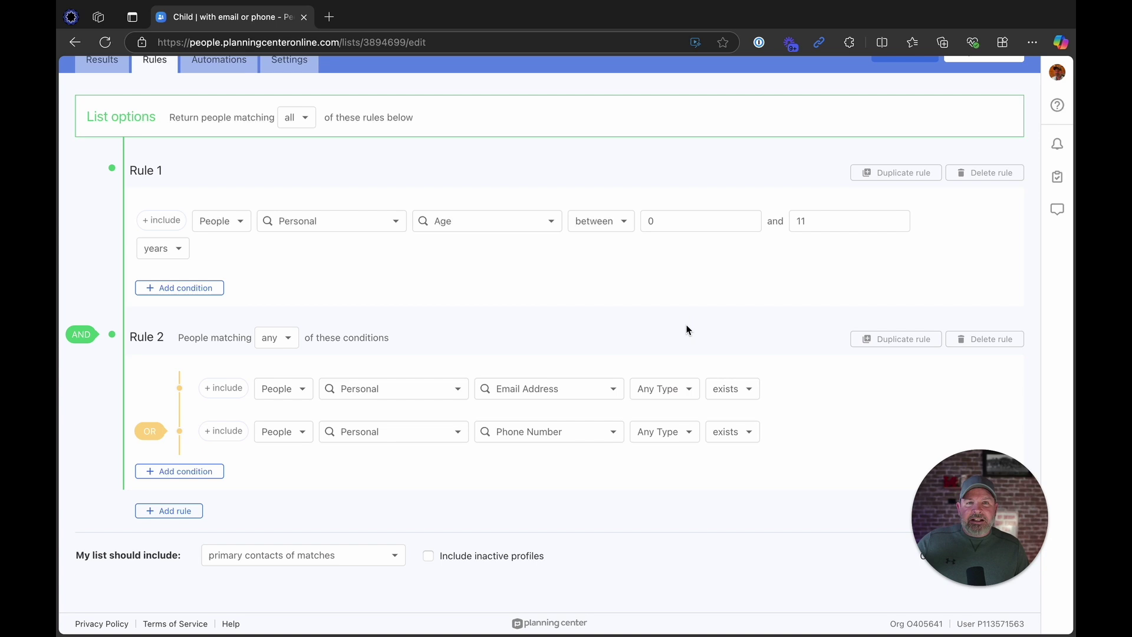
{"action": "left_click", "coordinate": [730, 389]}
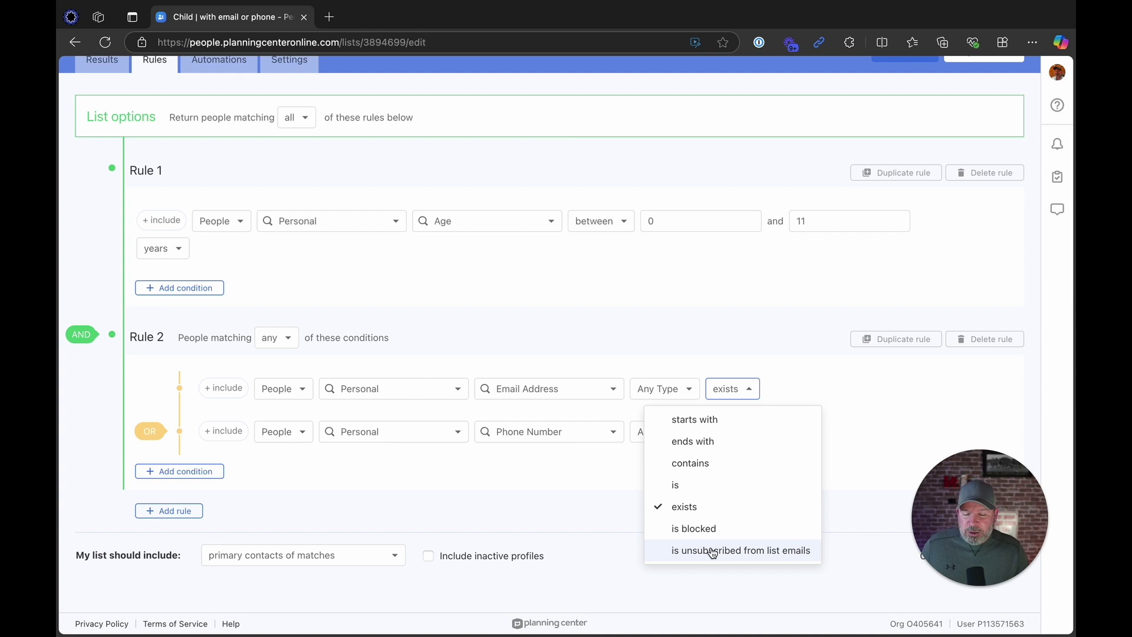
{"action": "left_click", "coordinate": [732, 388]}
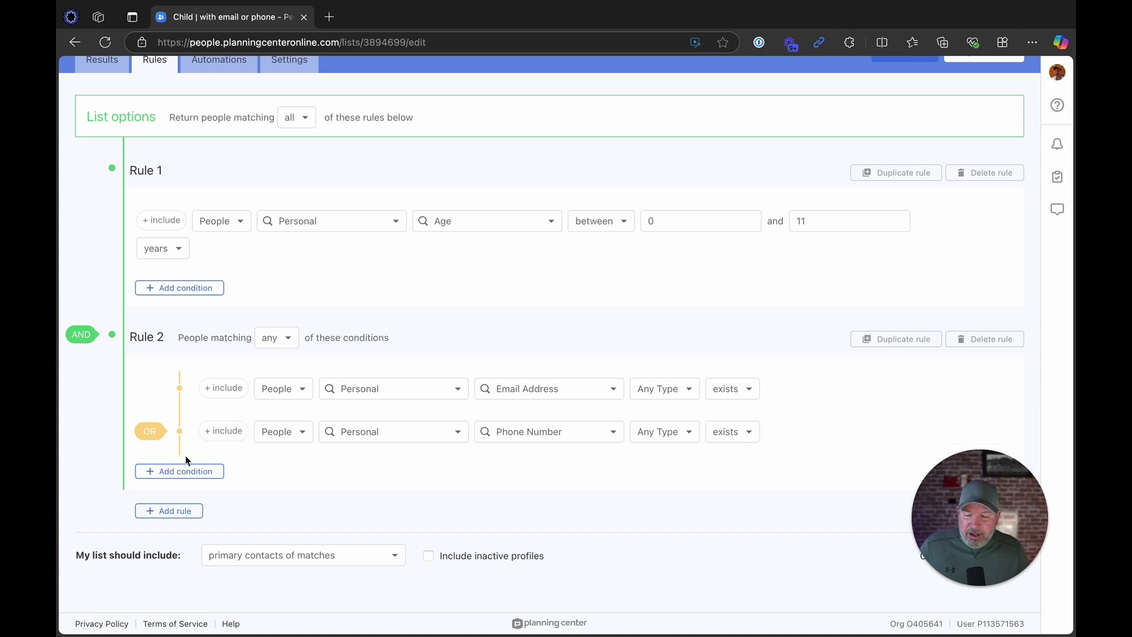
{"action": "left_click", "coordinate": [278, 342]}
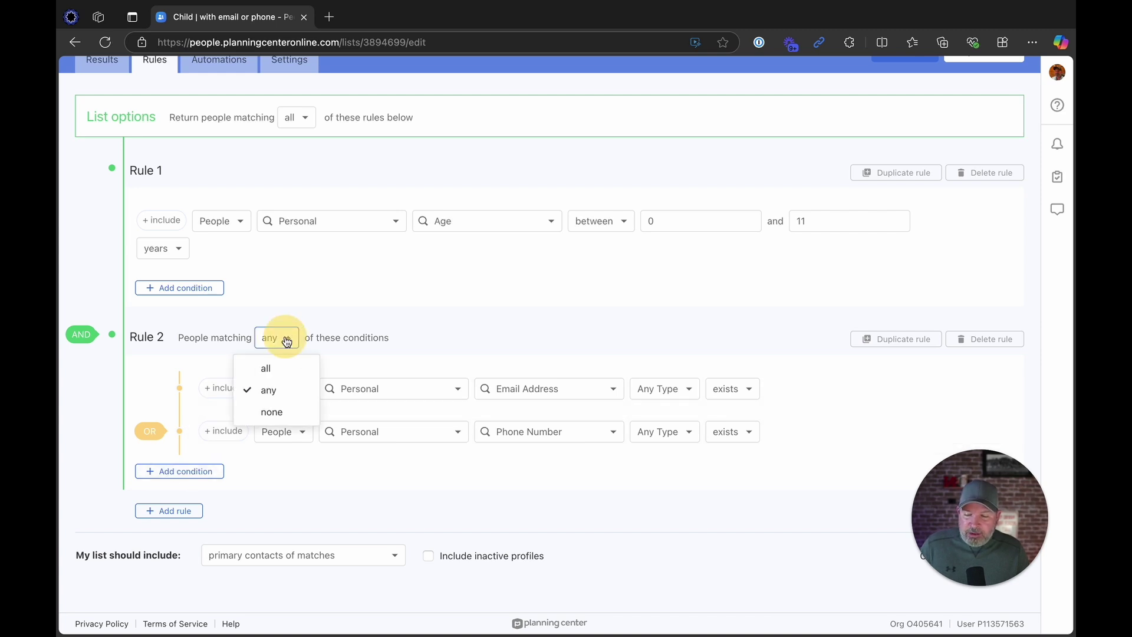
{"action": "left_click", "coordinate": [268, 397]}
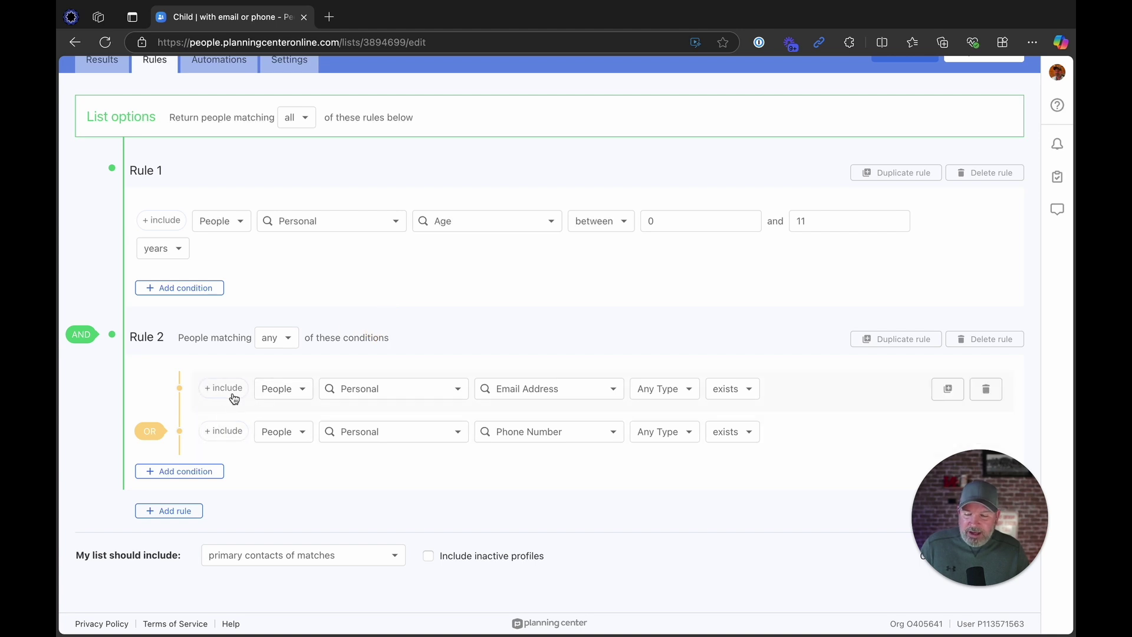
Confirm the list requires all rules to match and scroll through both conditions
{"action": "scroll", "coordinate": [197, 439], "scroll_direction": "up", "scroll_amount": 2}
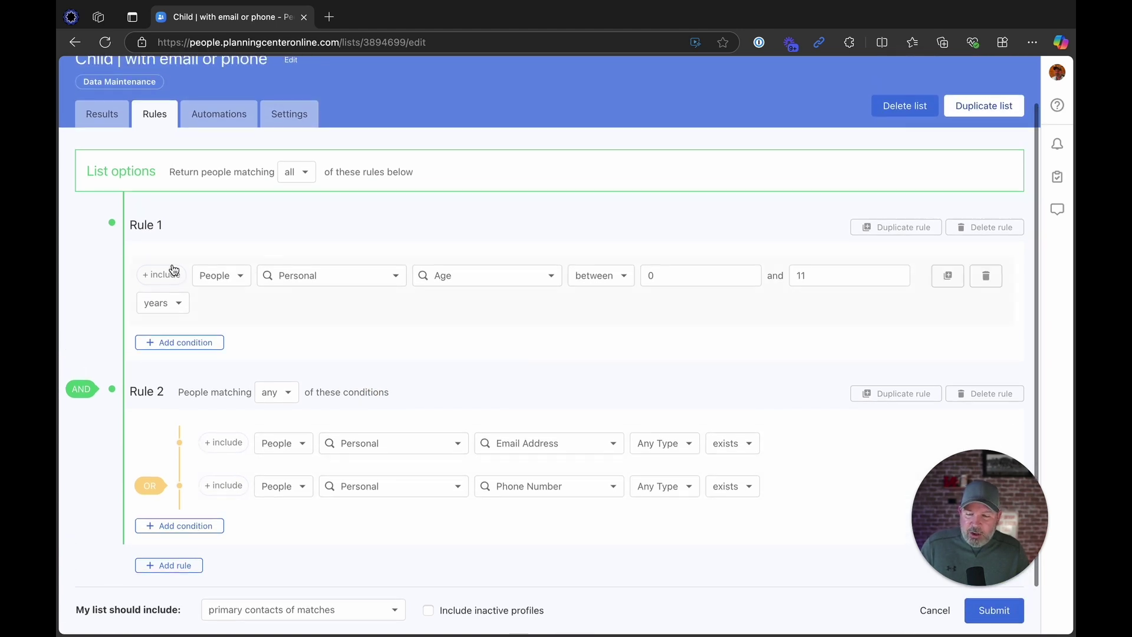
{"action": "left_click", "coordinate": [298, 172]}
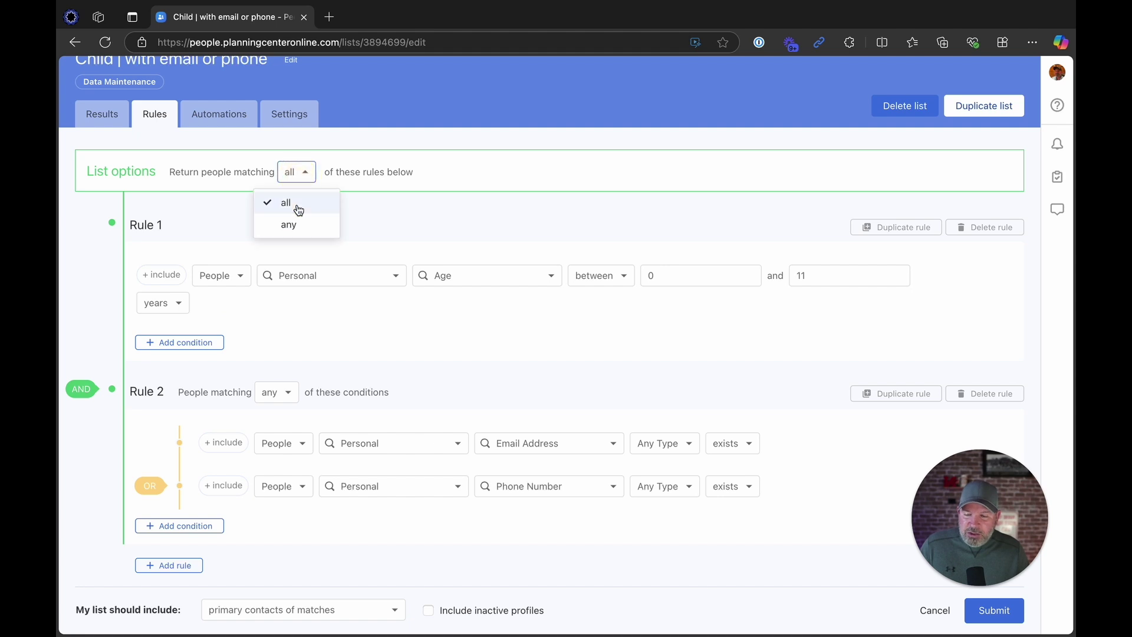
{"action": "left_click", "coordinate": [381, 219]}
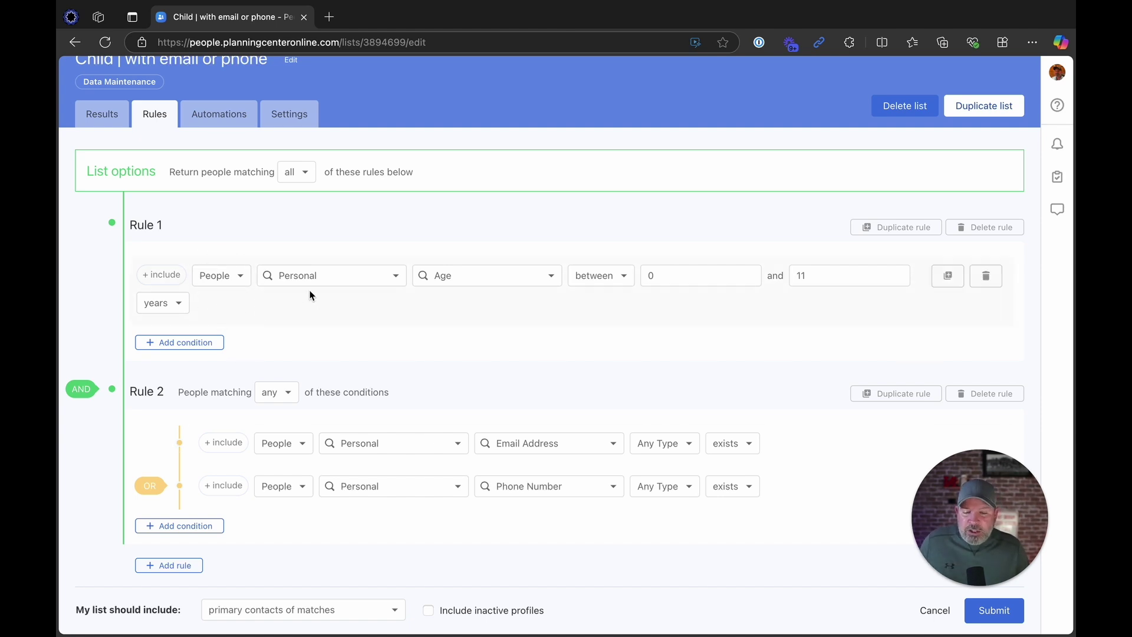
{"action": "scroll", "coordinate": [336, 402], "scroll_direction": "down", "scroll_amount": 1}
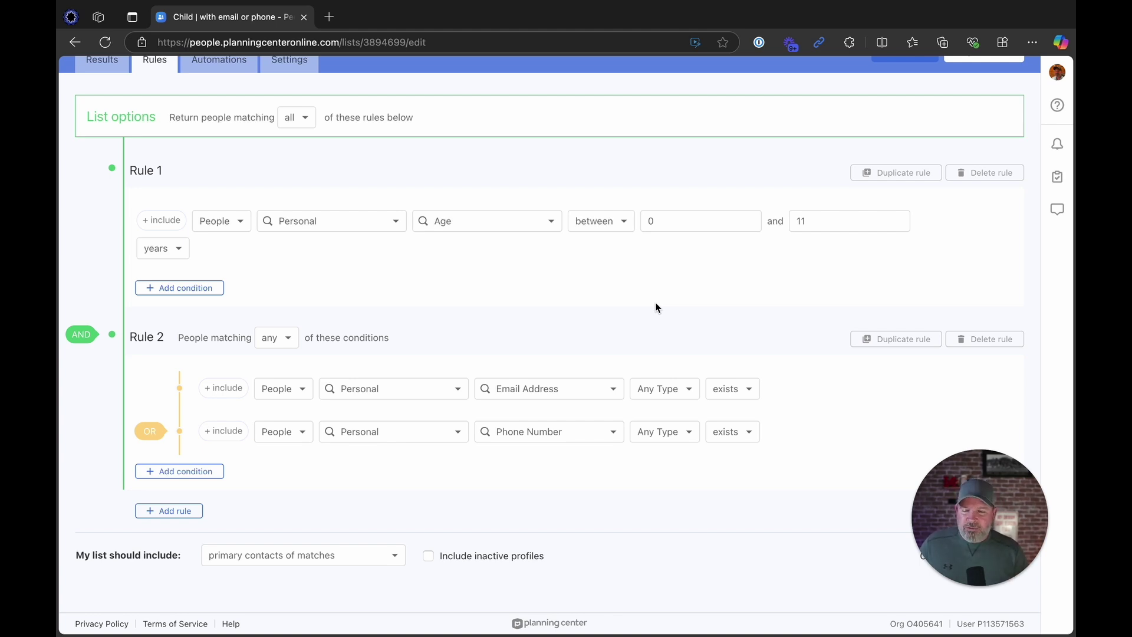
{"action": "scroll", "coordinate": [471, 156], "scroll_direction": "up", "scroll_amount": 3}
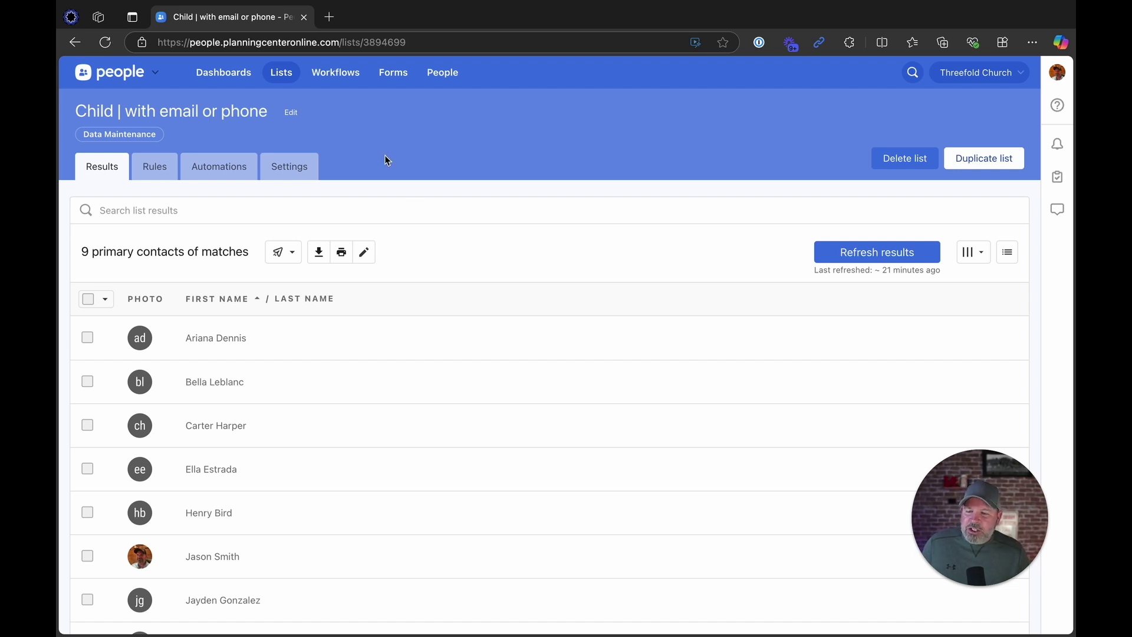
Open the Email Address is blocked list and show its single blocked-email rule
{"action": "left_click", "coordinate": [296, 73]}
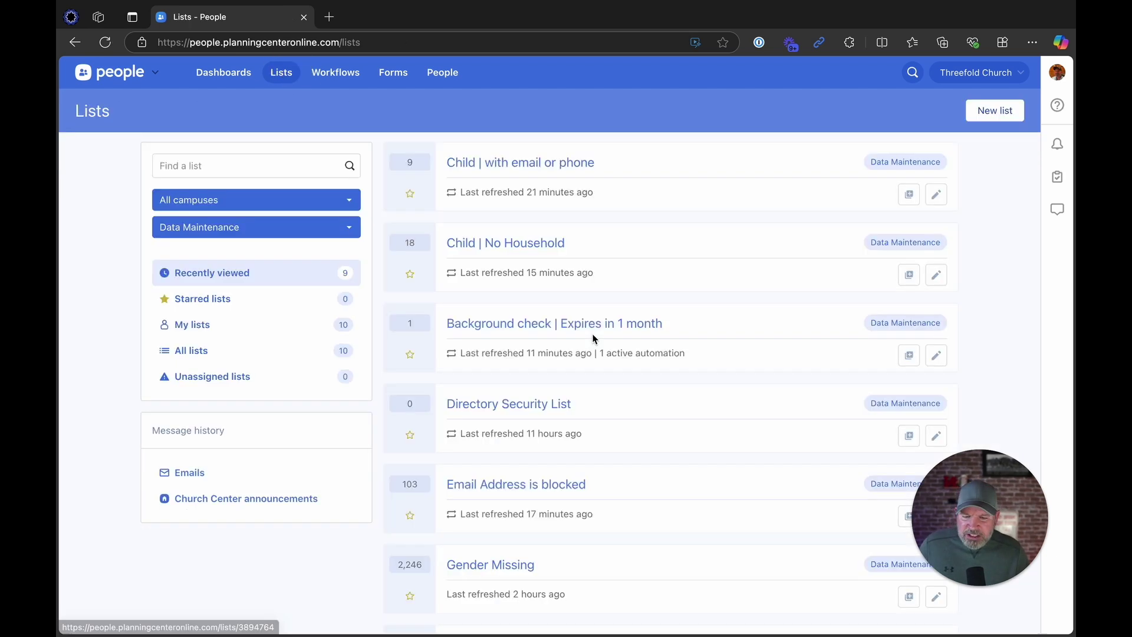
{"action": "scroll", "coordinate": [592, 338], "scroll_direction": "down", "scroll_amount": 5}
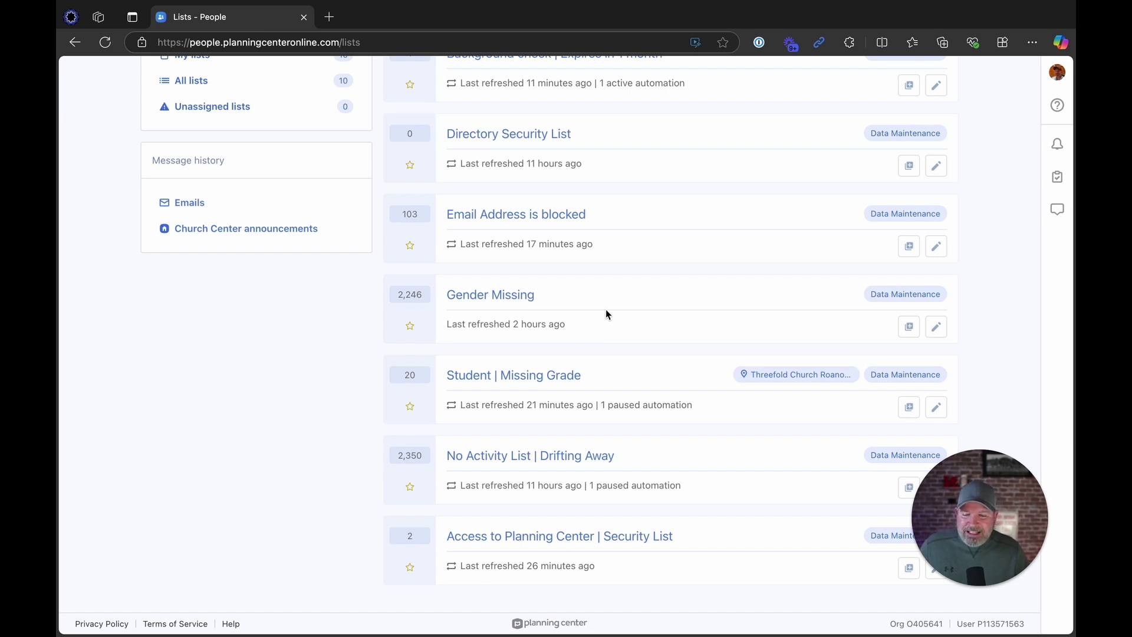
{"action": "scroll", "coordinate": [608, 300], "scroll_direction": "up", "scroll_amount": 1}
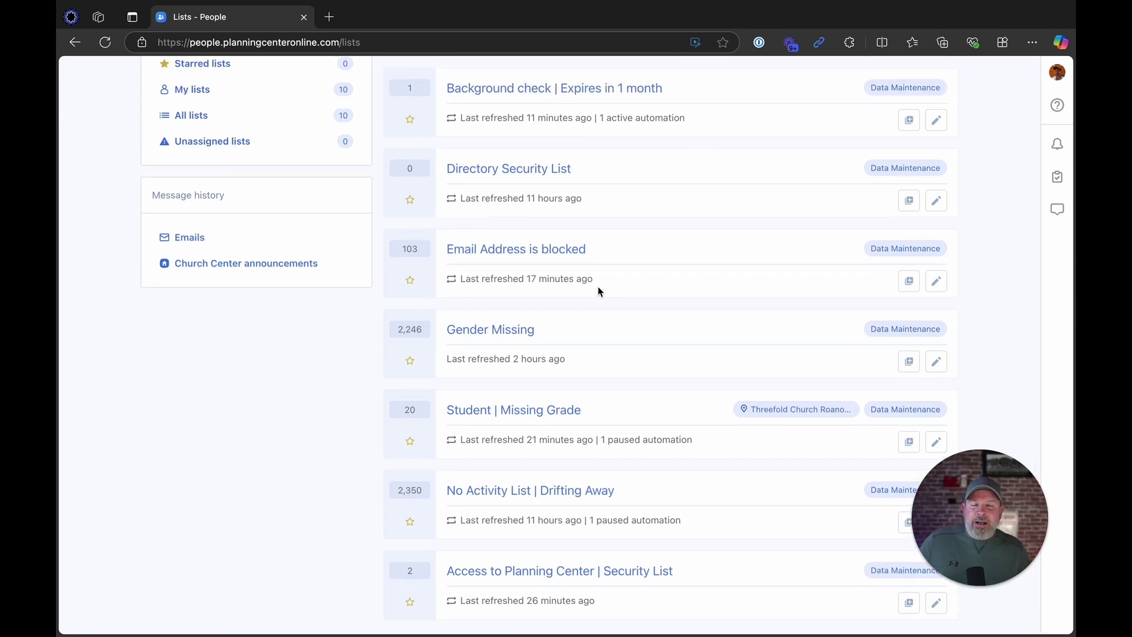
{"action": "left_click", "coordinate": [539, 251]}
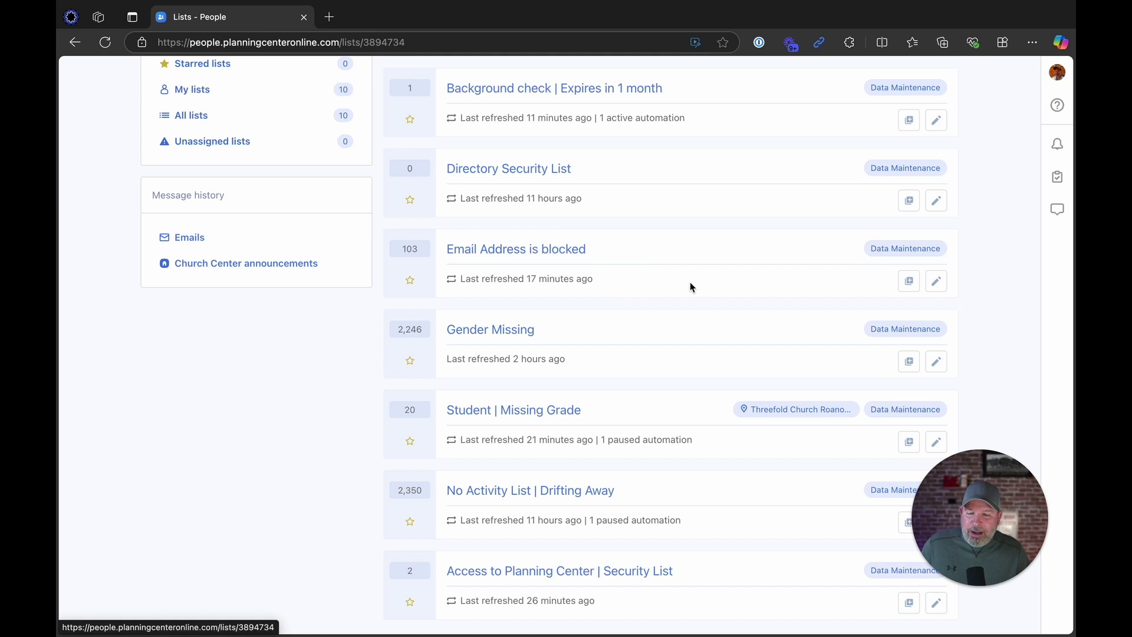
{"action": "left_click", "coordinate": [149, 168]}
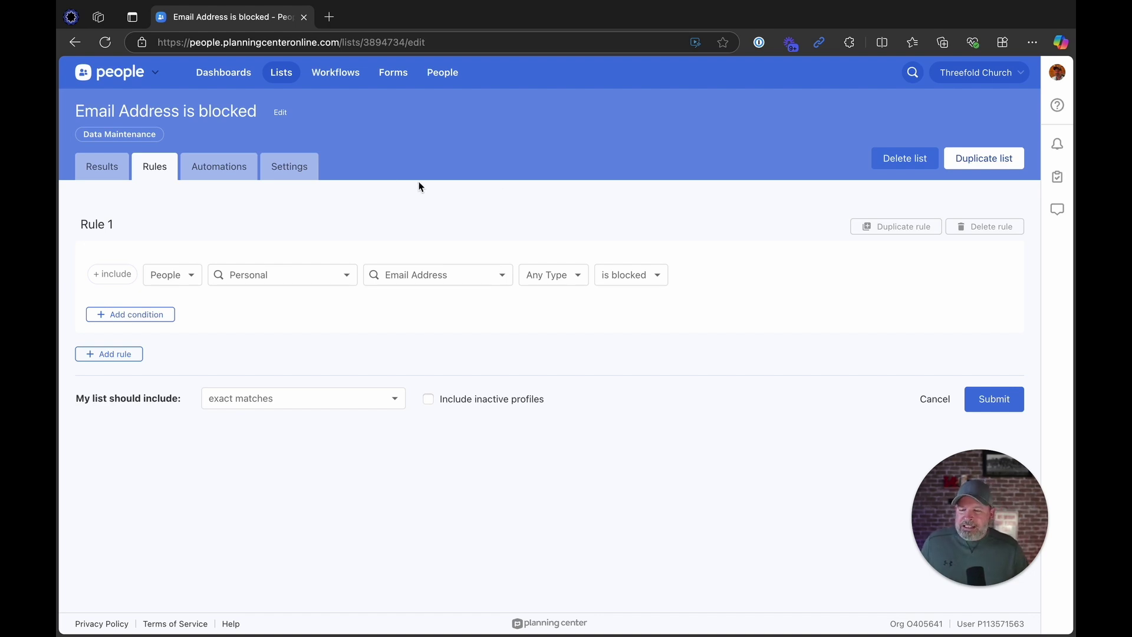
Review the email address operators, keep 'is blocked', and return to the Lists overview
{"action": "left_click", "coordinate": [625, 278]}
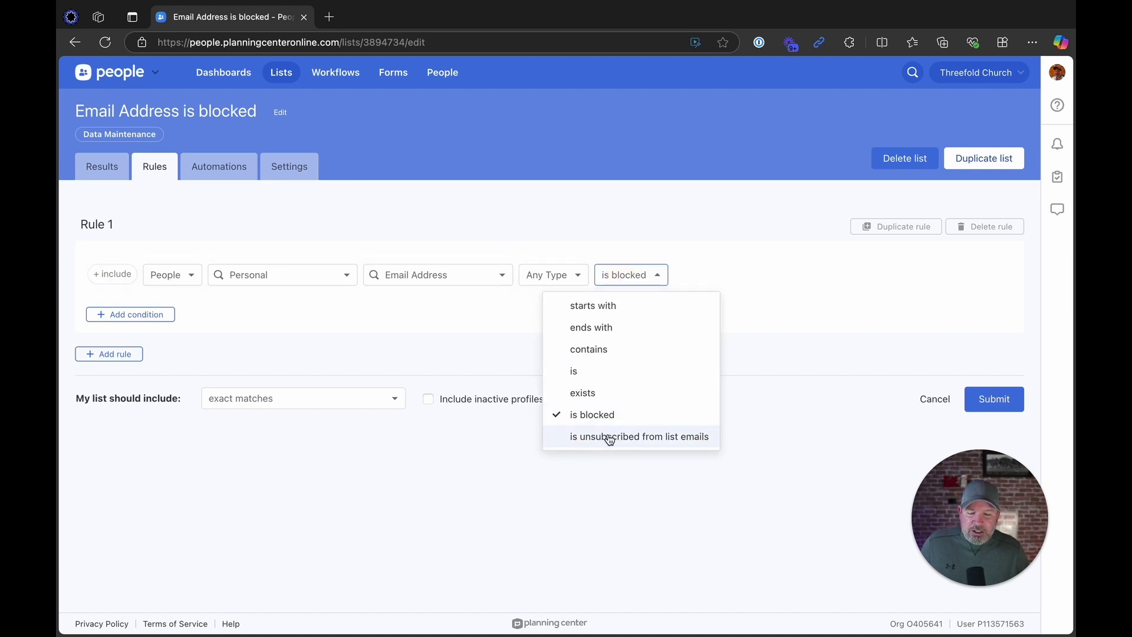
{"action": "left_click", "coordinate": [651, 230]}
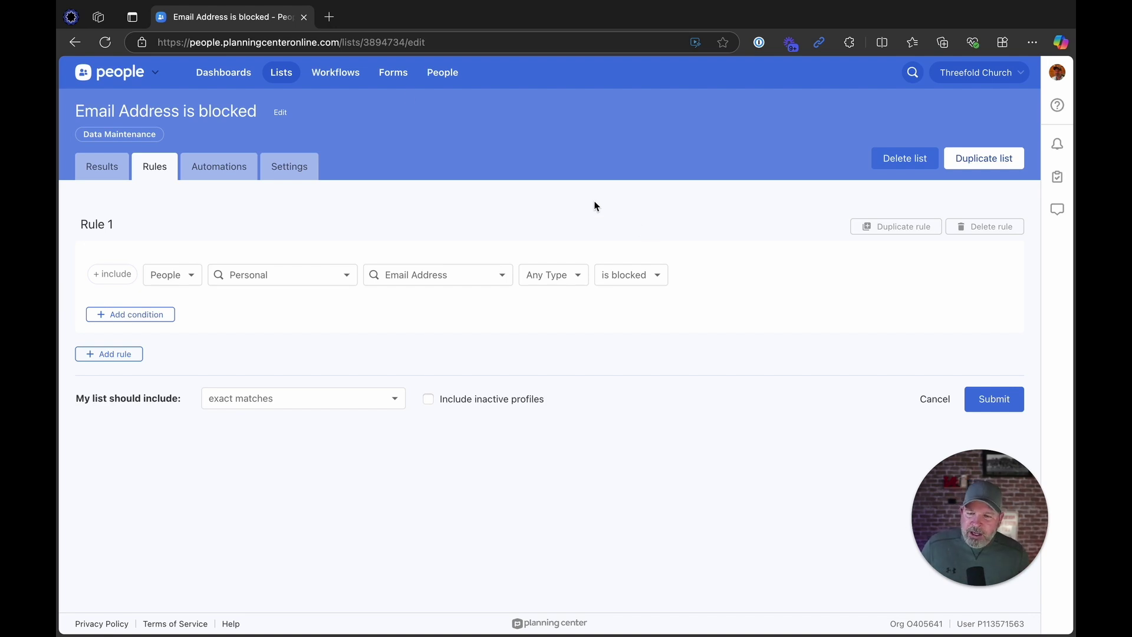
{"action": "left_click", "coordinate": [282, 72]}
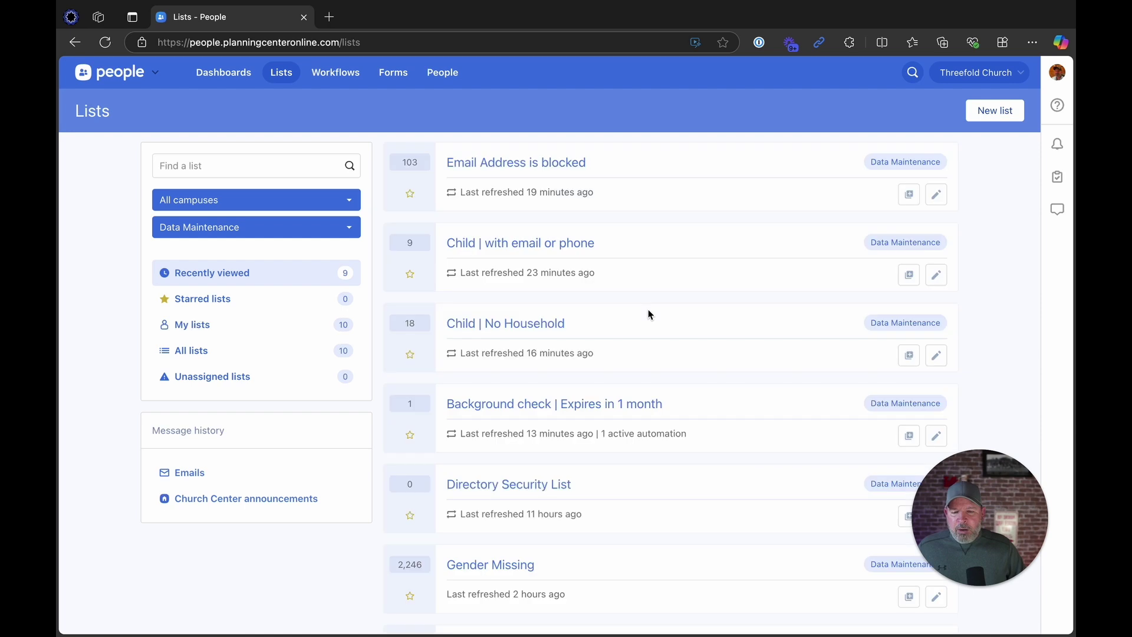
Open the Directory Security List's rules: created or updated within 1 day, and can access Directory
{"action": "scroll", "coordinate": [607, 259], "scroll_direction": "down", "scroll_amount": 5}
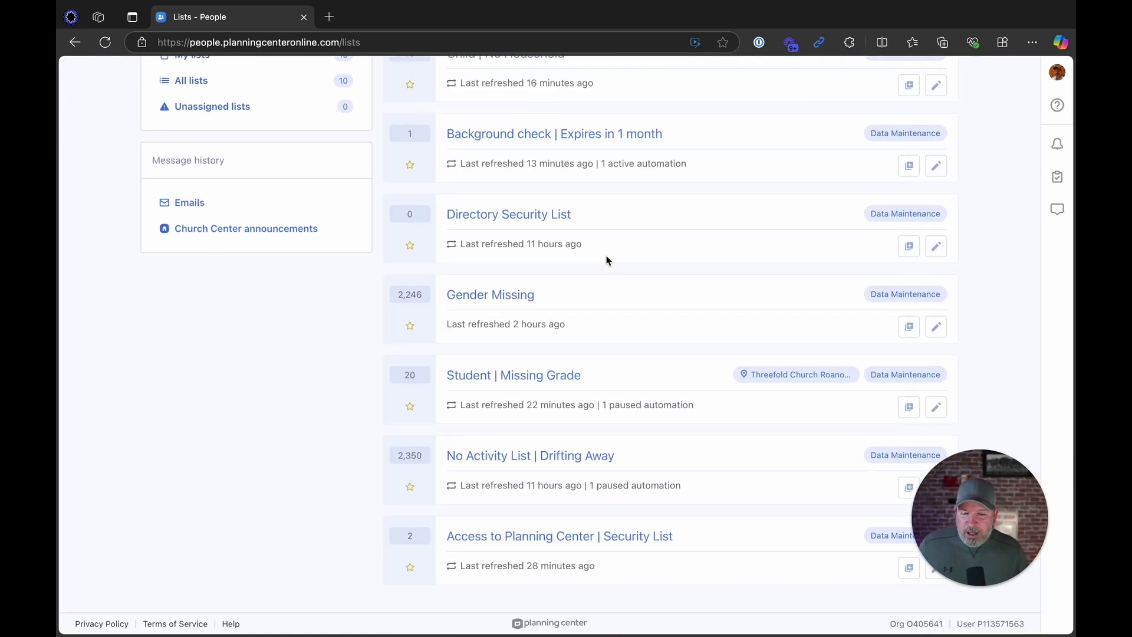
{"action": "left_click", "coordinate": [504, 222]}
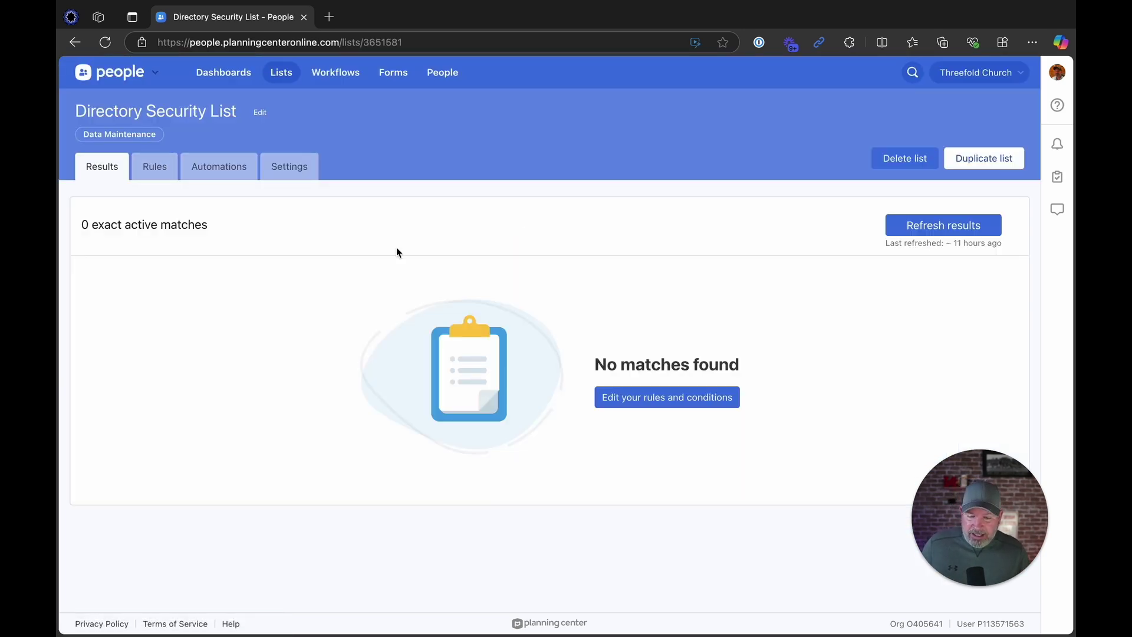
{"action": "left_click", "coordinate": [155, 167]}
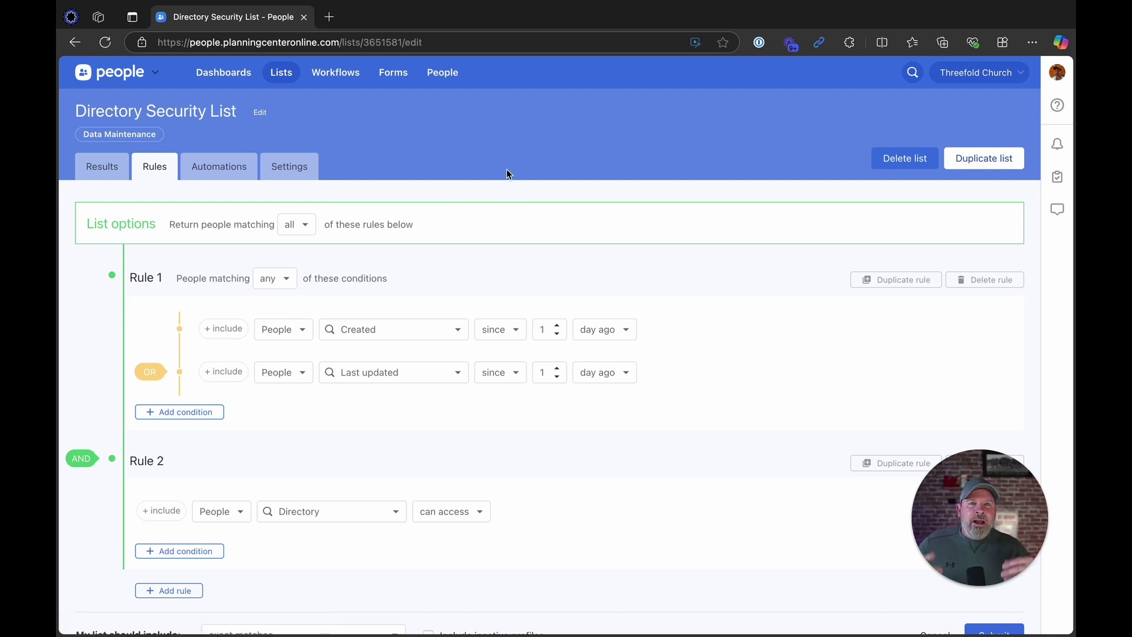
{"action": "scroll", "coordinate": [533, 244], "scroll_direction": "down", "scroll_amount": 3}
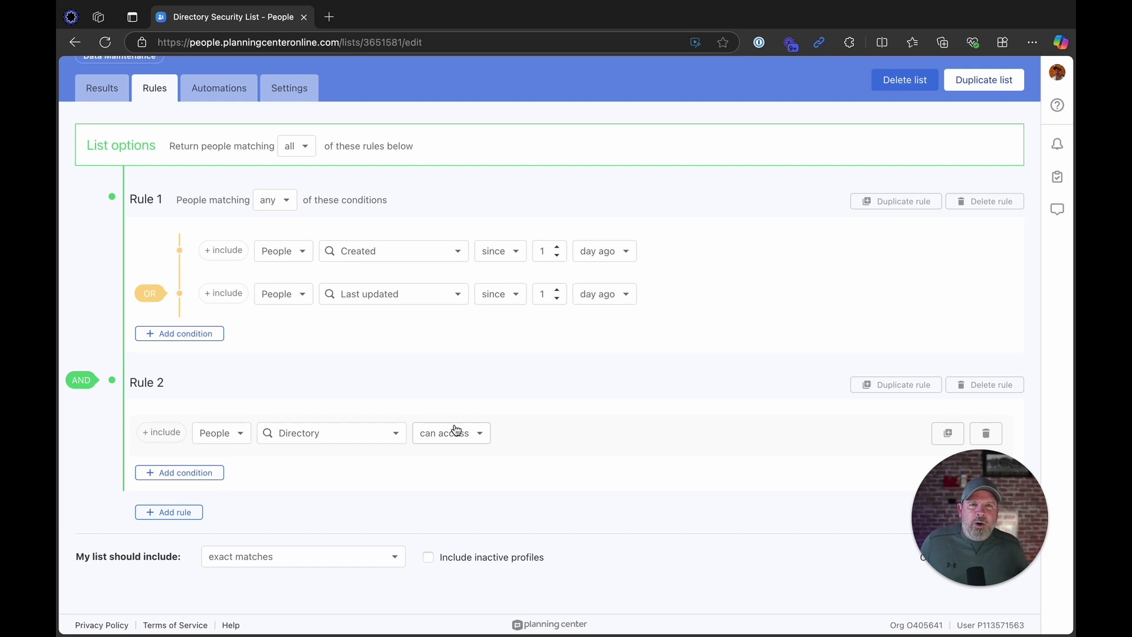
{"action": "scroll", "coordinate": [374, 312], "scroll_direction": "up", "scroll_amount": 3}
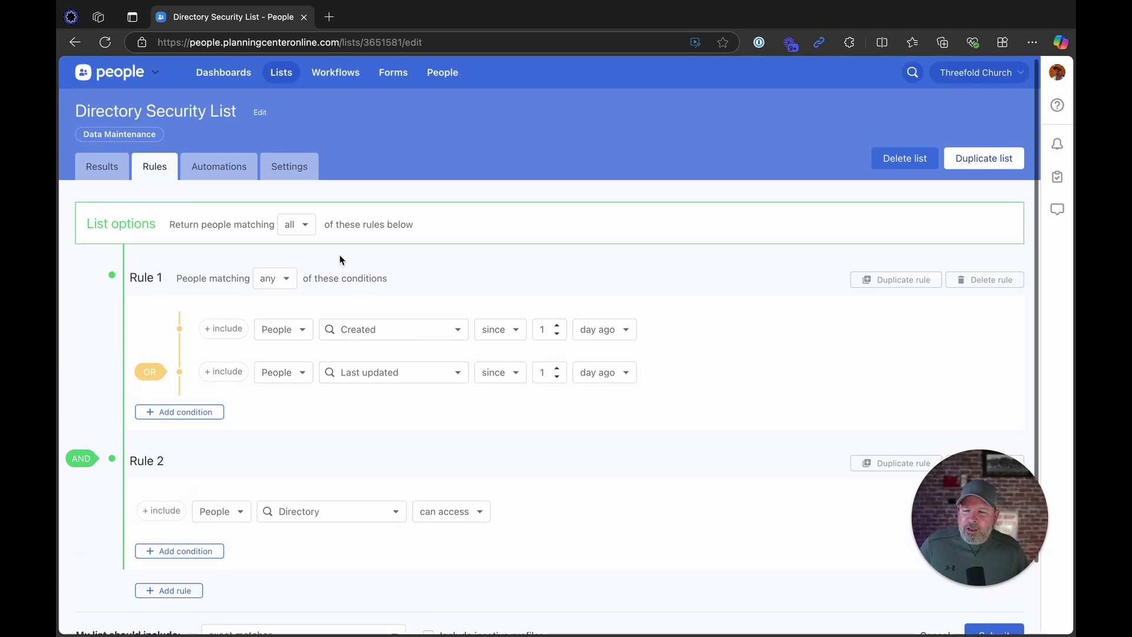
Open the Access to Planning Center | Security List rules and review Rule 2's application login conditions
{"action": "left_click", "coordinate": [277, 74]}
{"action": "scroll", "coordinate": [600, 330], "scroll_direction": "down", "scroll_amount": 5}
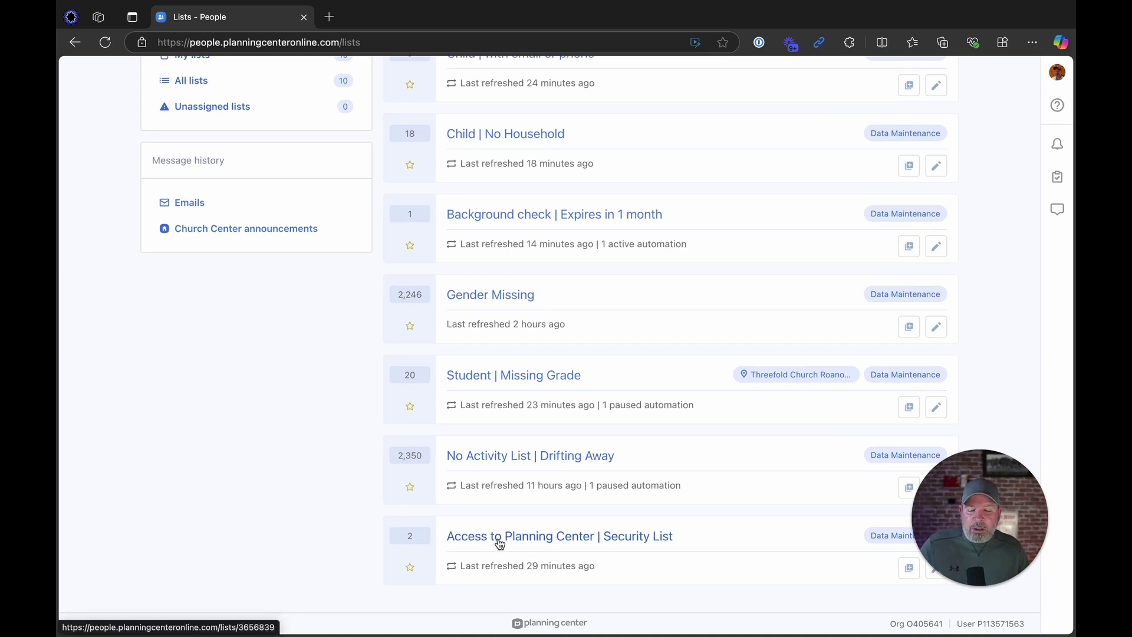
{"action": "left_click", "coordinate": [521, 541]}
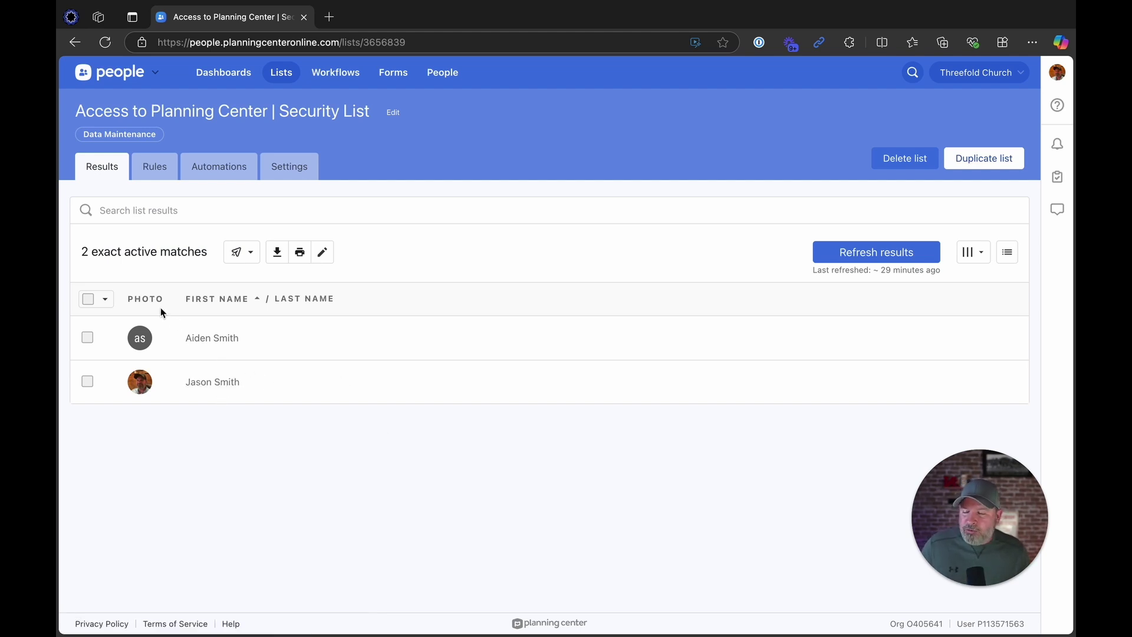
{"action": "left_click", "coordinate": [155, 168]}
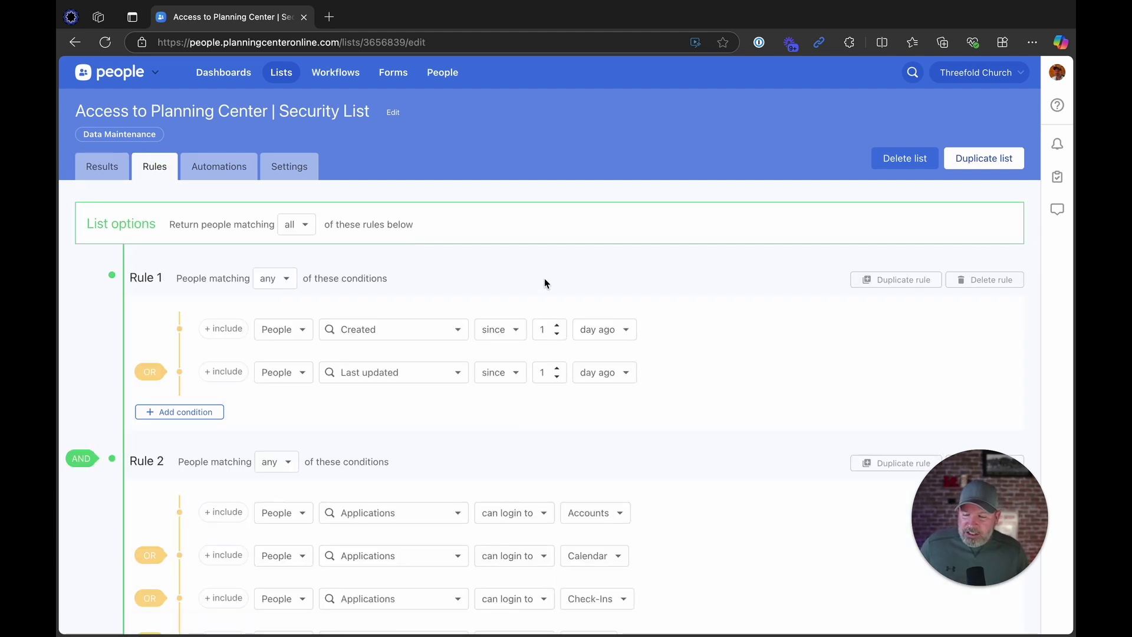
{"action": "scroll", "coordinate": [544, 279], "scroll_direction": "down", "scroll_amount": 5}
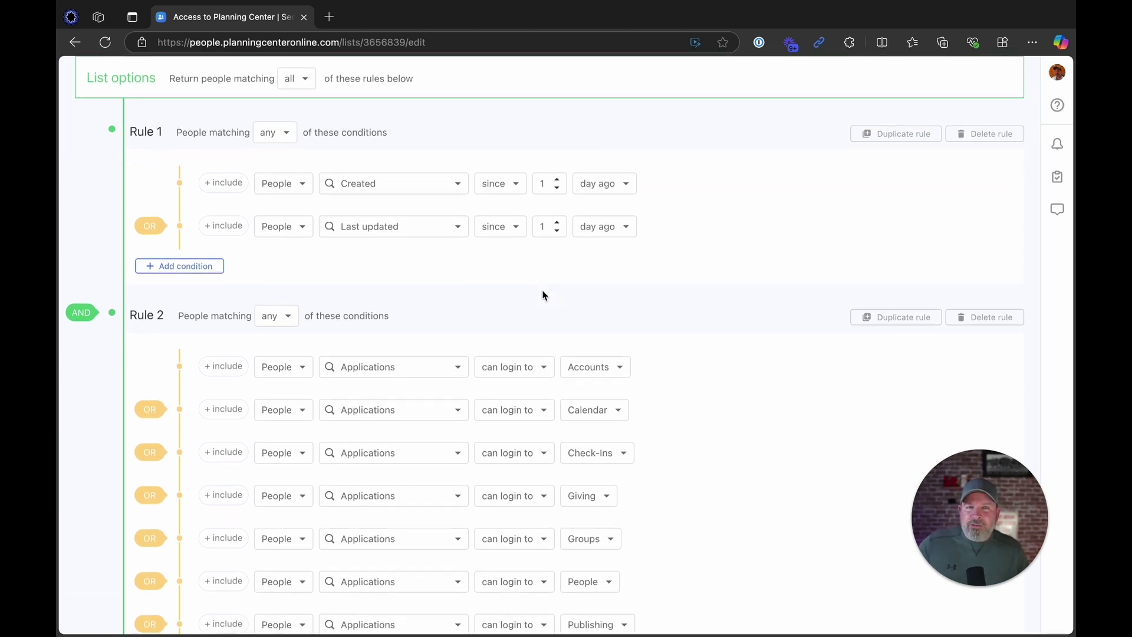
{"action": "scroll", "coordinate": [544, 292], "scroll_direction": "up", "scroll_amount": 2}
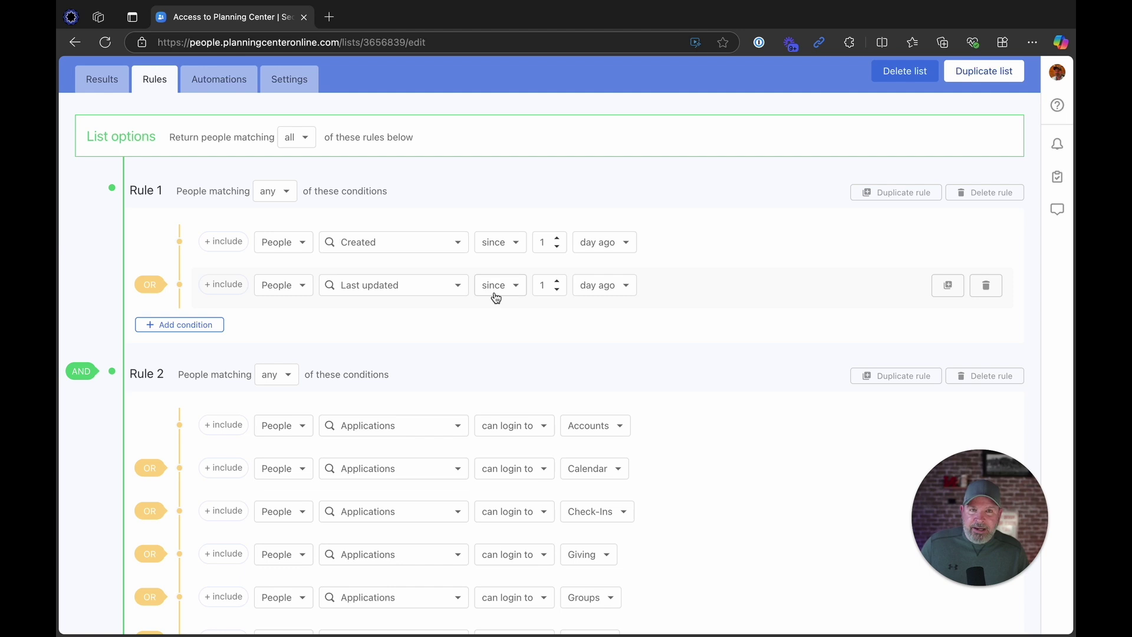
{"action": "scroll", "coordinate": [495, 291], "scroll_direction": "down", "scroll_amount": 2}
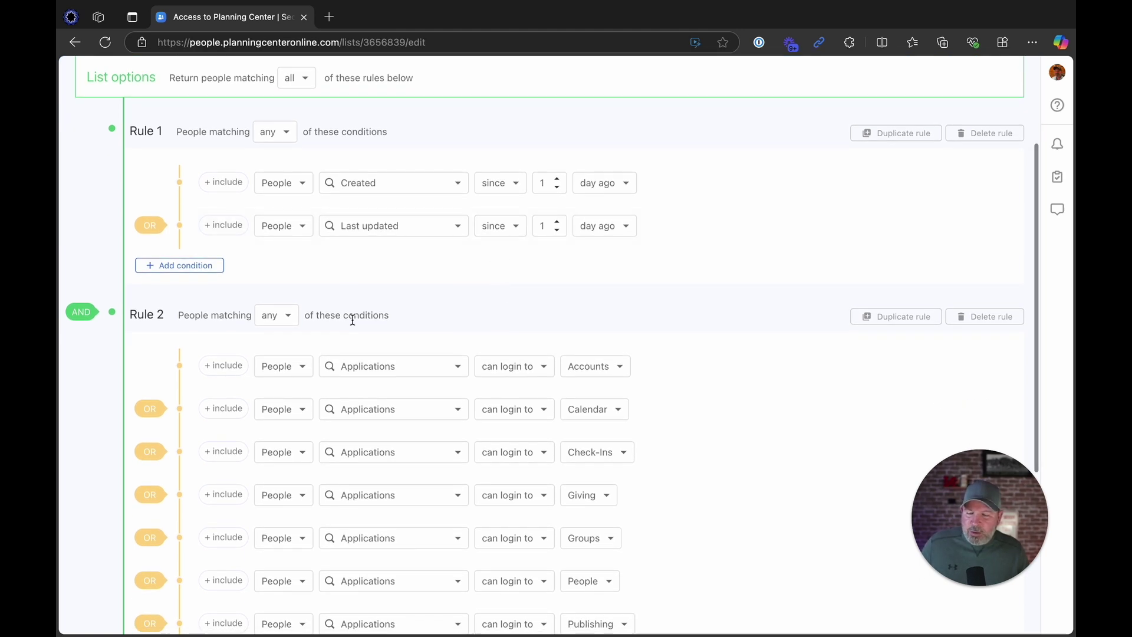
{"action": "scroll", "coordinate": [352, 320], "scroll_direction": "down", "scroll_amount": 3}
{"action": "scroll", "coordinate": [352, 320], "scroll_direction": "down", "scroll_amount": 1}
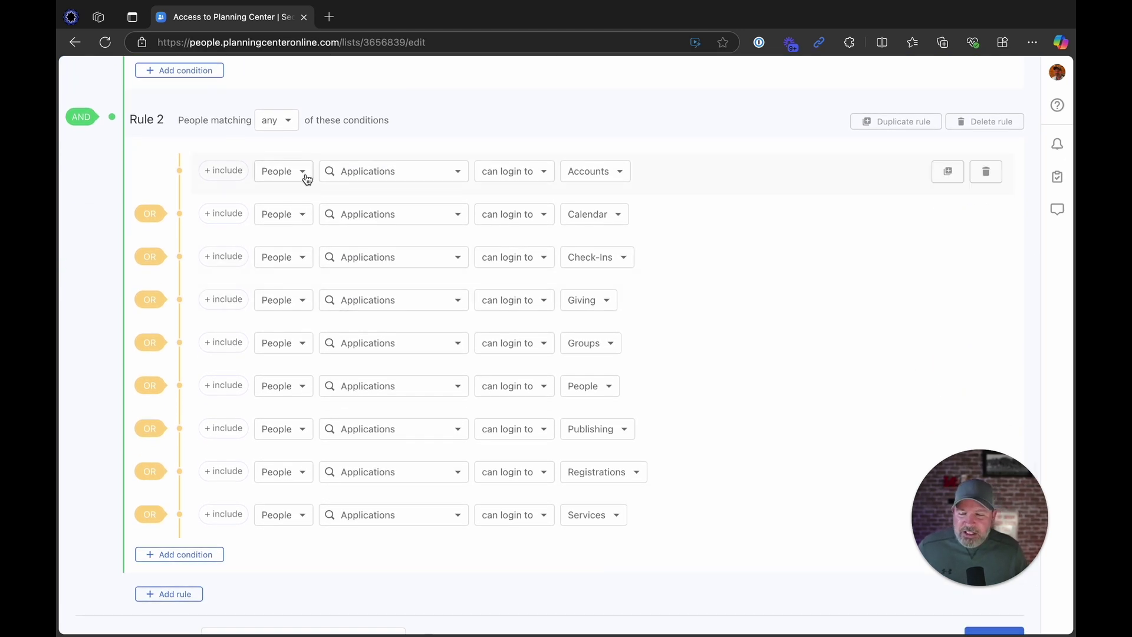
{"action": "left_click_drag", "start_coordinate": [344, 177], "coordinate": [377, 177]}
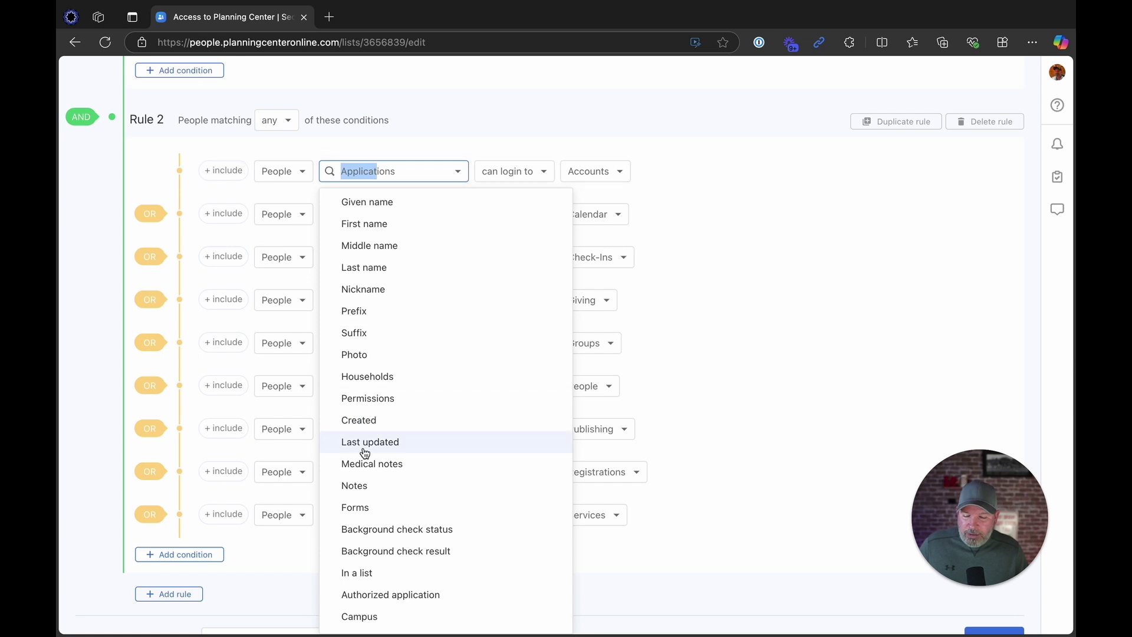
{"action": "scroll", "coordinate": [365, 453], "scroll_direction": "down", "scroll_amount": 3}
{"action": "scroll", "coordinate": [365, 452], "scroll_direction": "down", "scroll_amount": 1}
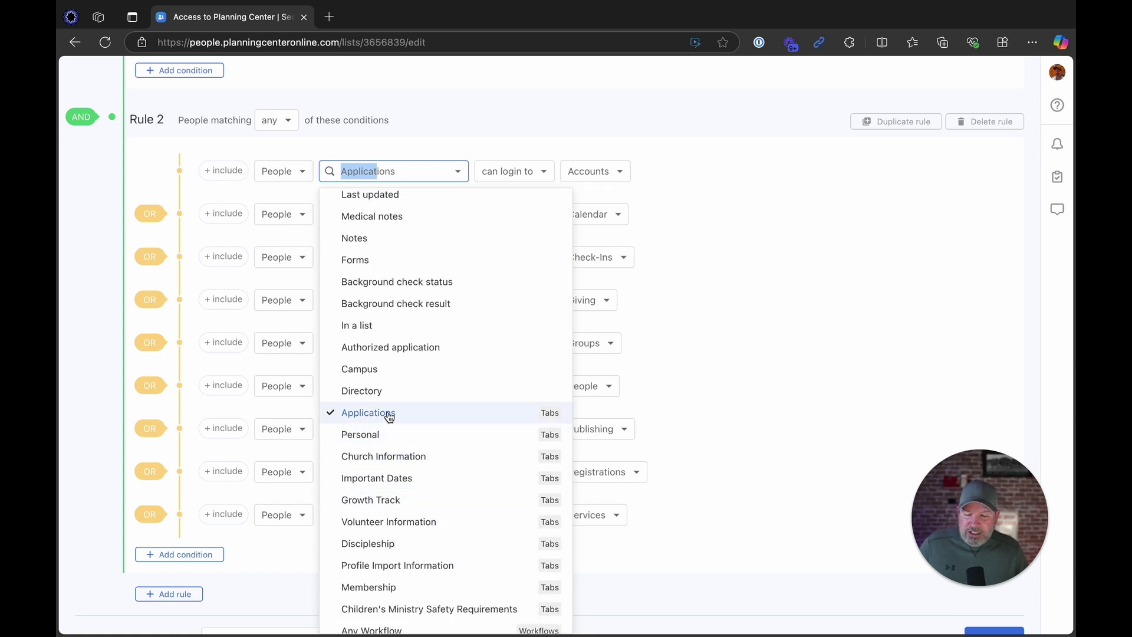
{"action": "left_click", "coordinate": [556, 122]}
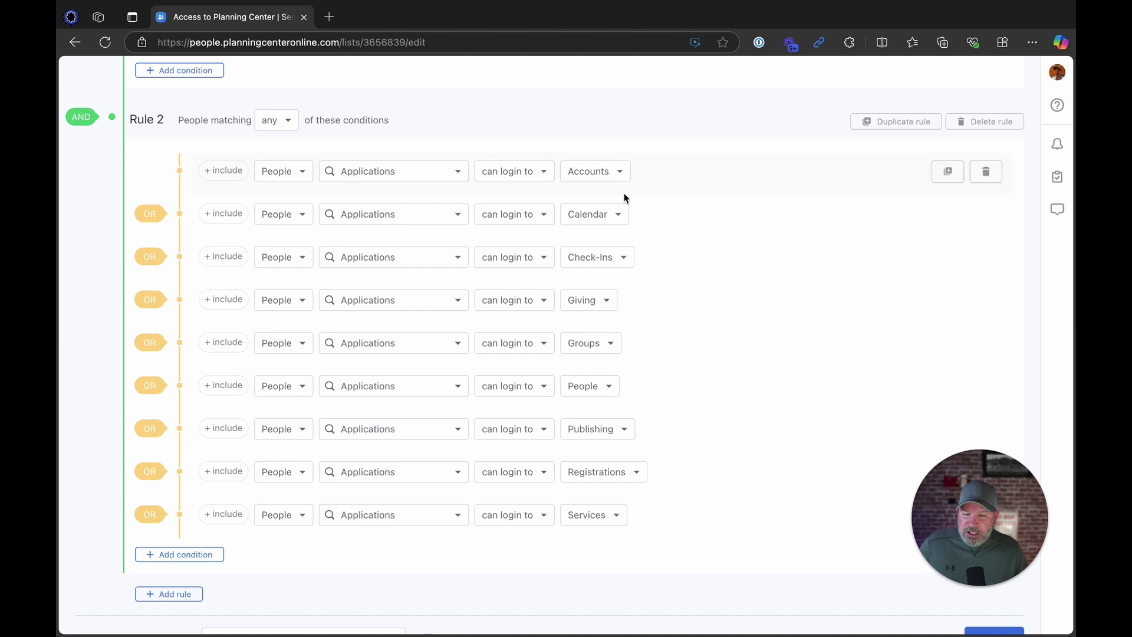
{"action": "left_click", "coordinate": [528, 173]}
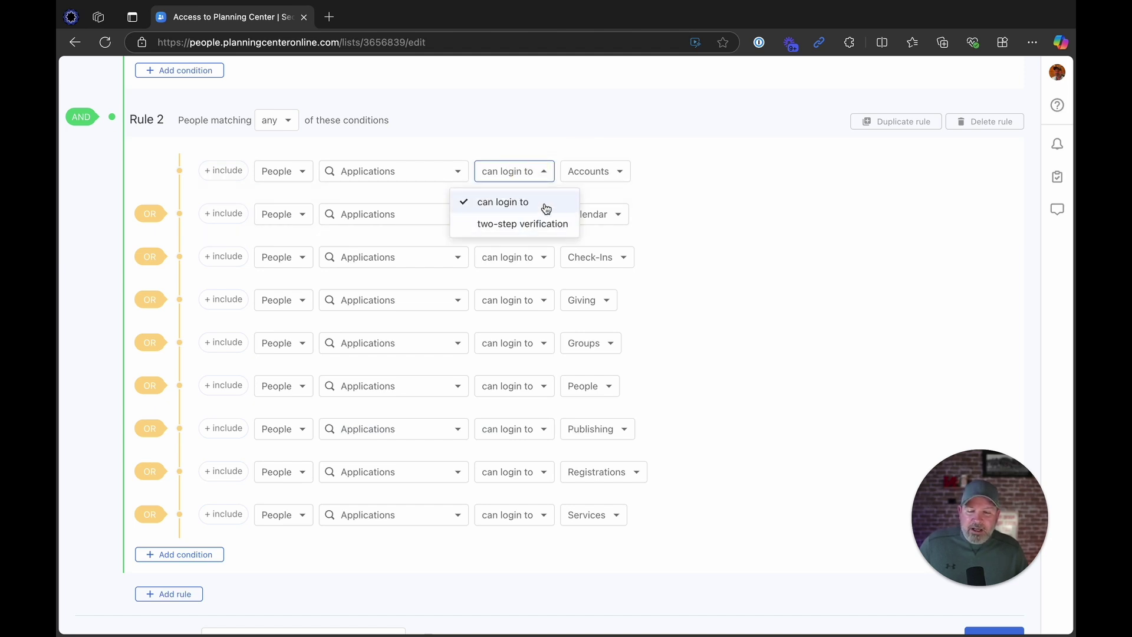
{"action": "left_click", "coordinate": [624, 131]}
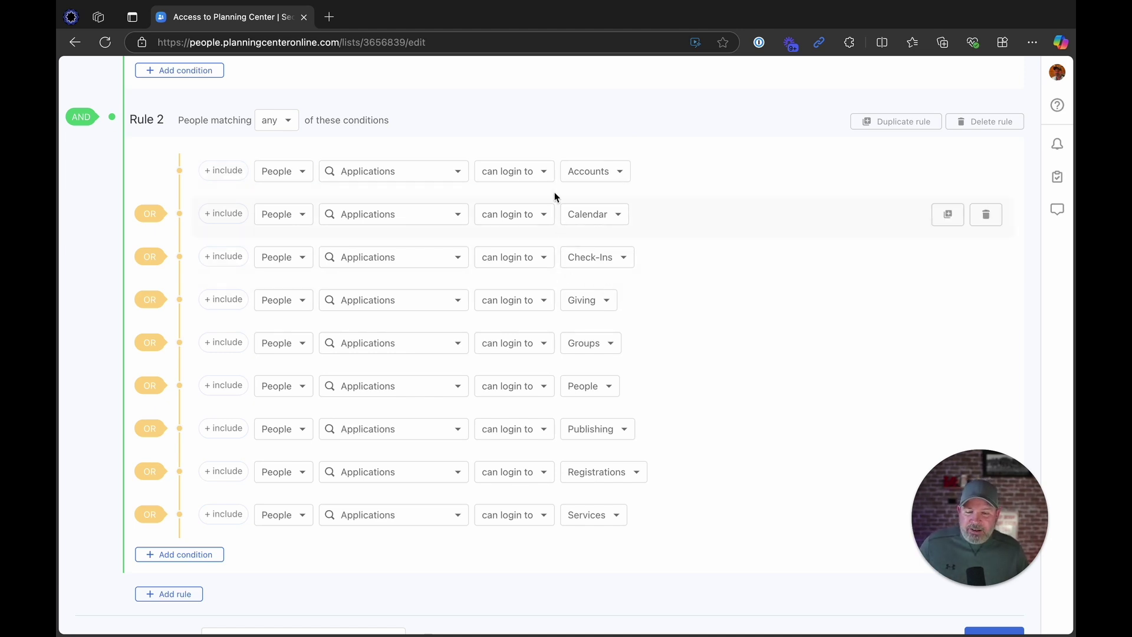
{"action": "left_click", "coordinate": [539, 172]}
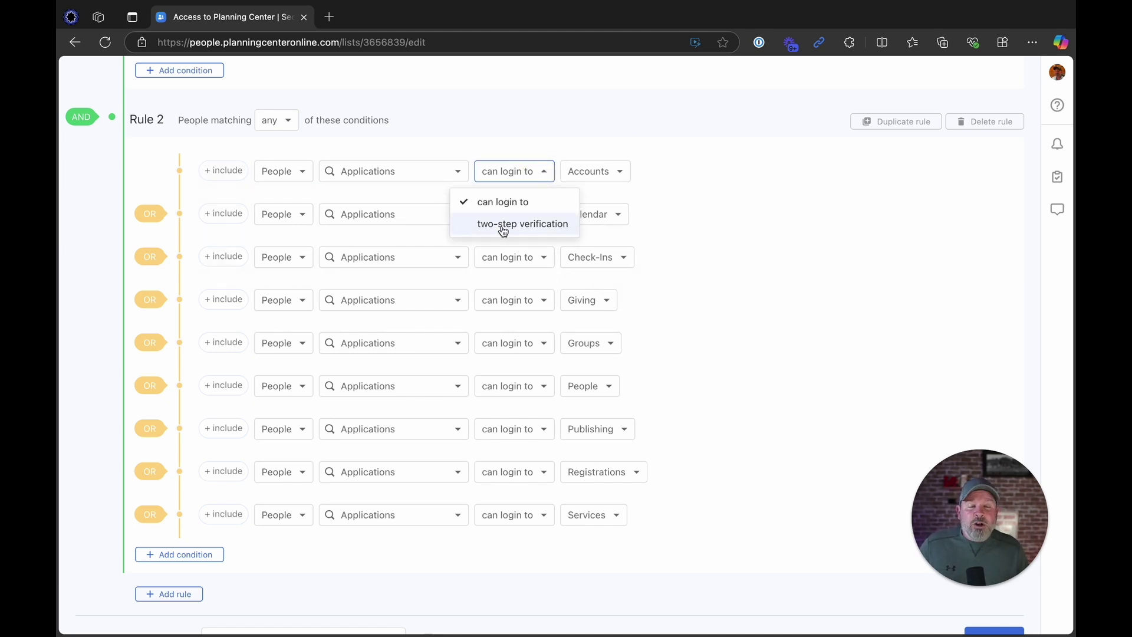
{"action": "left_click", "coordinate": [530, 154]}
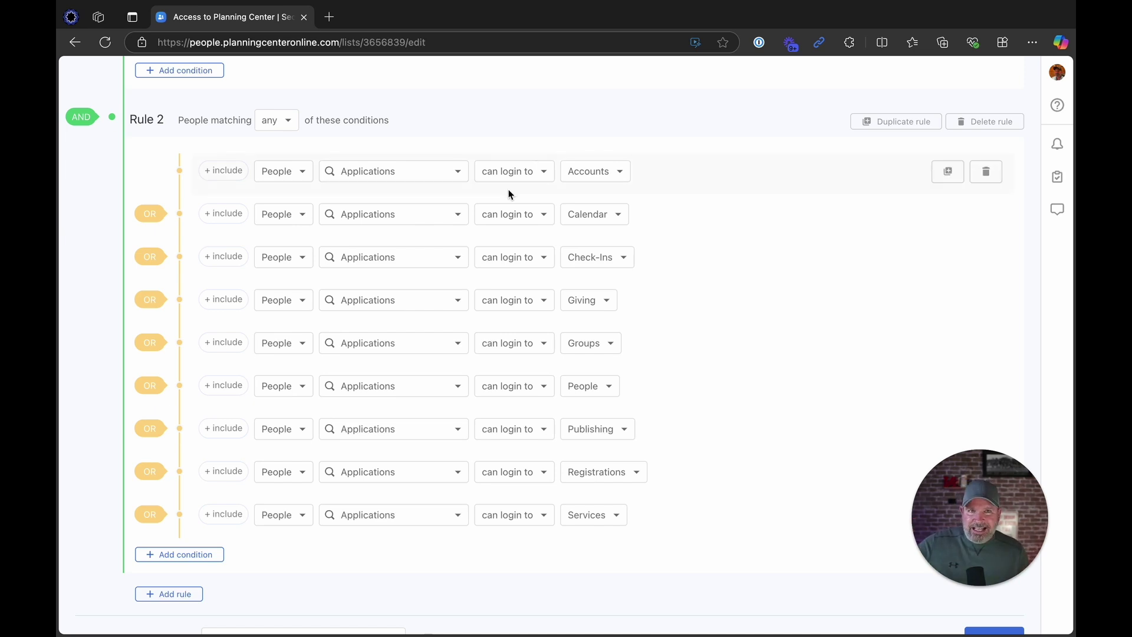
{"action": "left_click", "coordinate": [514, 172]}
{"action": "left_click", "coordinate": [518, 220]}
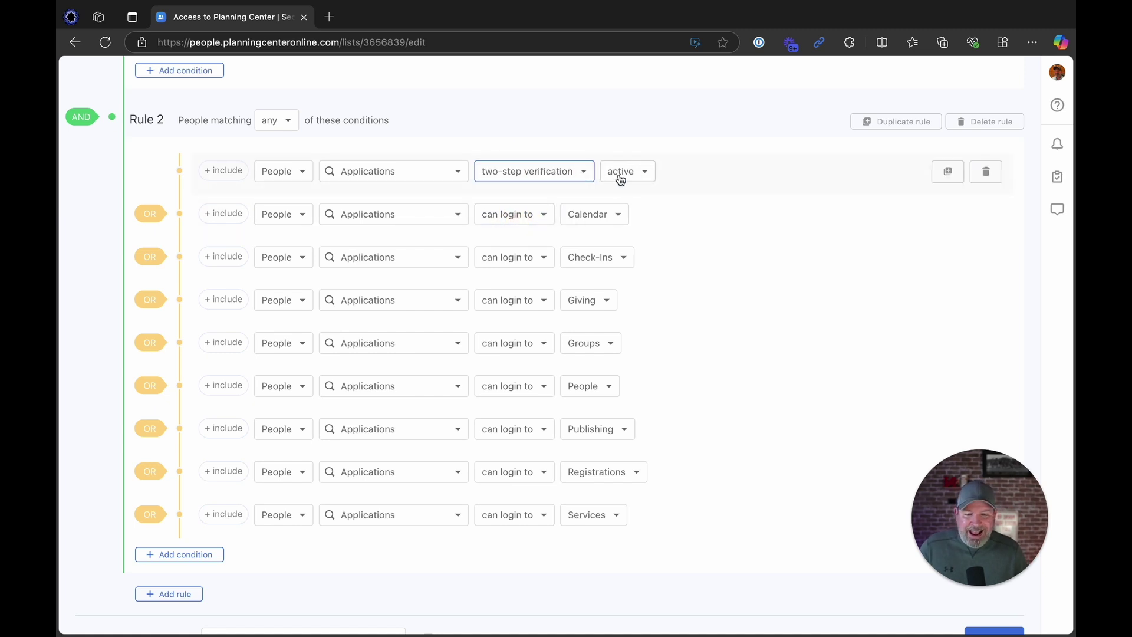
{"action": "left_click", "coordinate": [570, 174]}
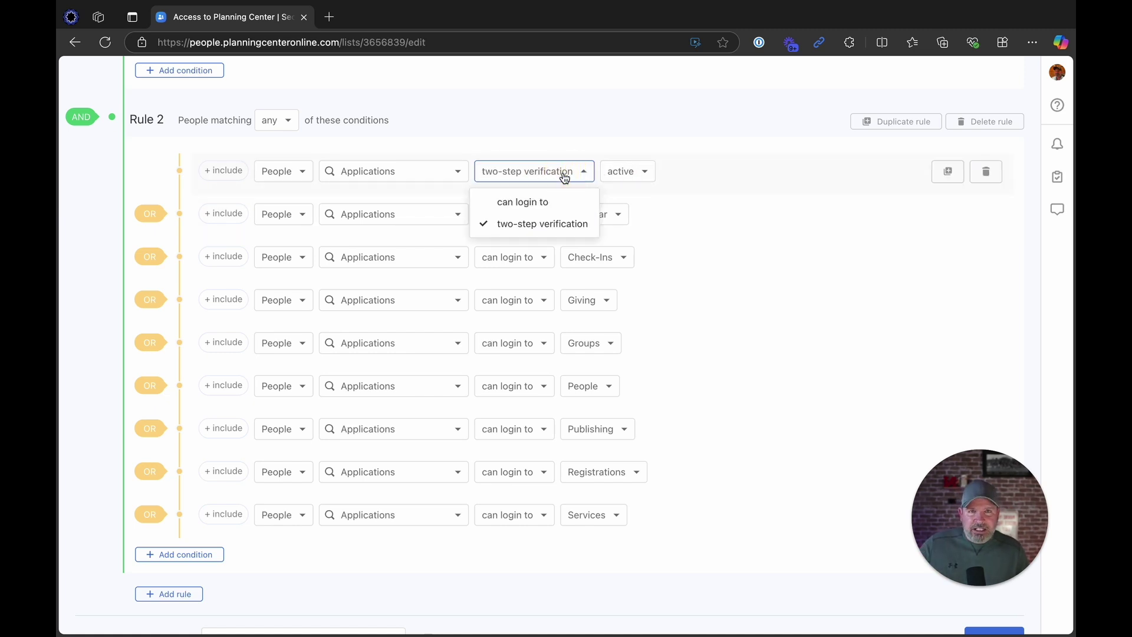
{"action": "left_click", "coordinate": [627, 157]}
{"action": "left_click", "coordinate": [637, 172]}
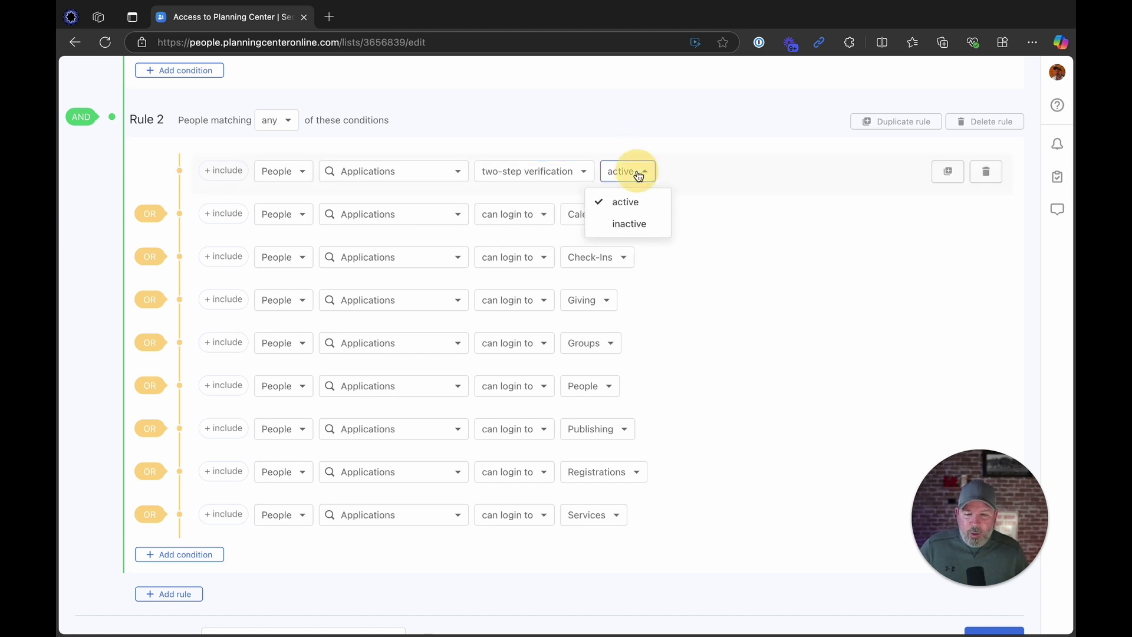
{"action": "left_click", "coordinate": [636, 222]}
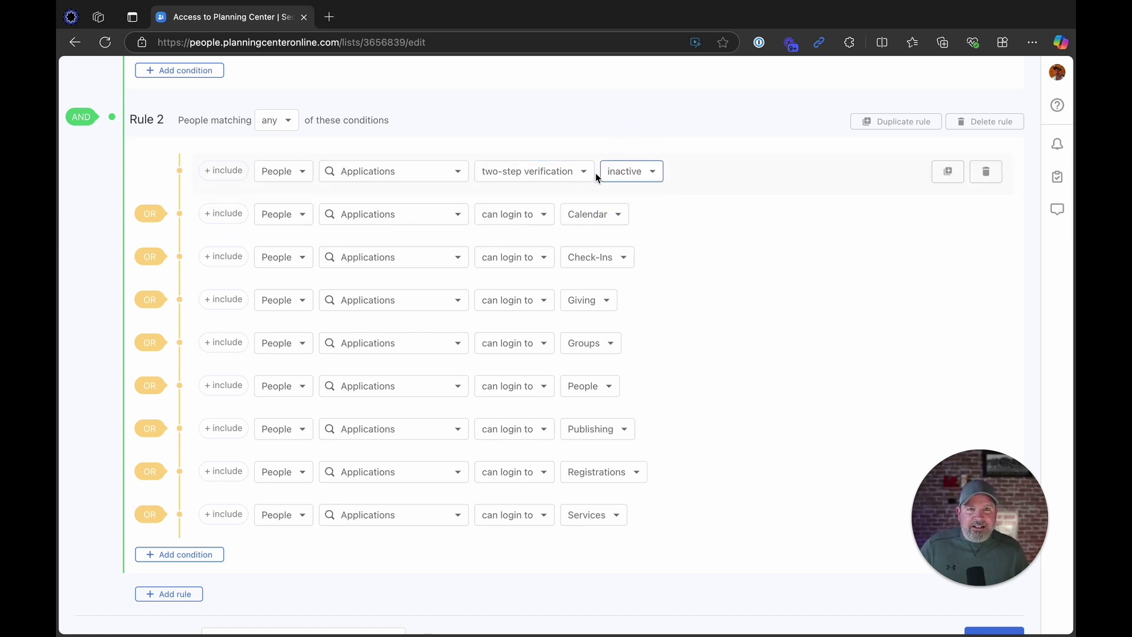
{"action": "left_click", "coordinate": [555, 171]}
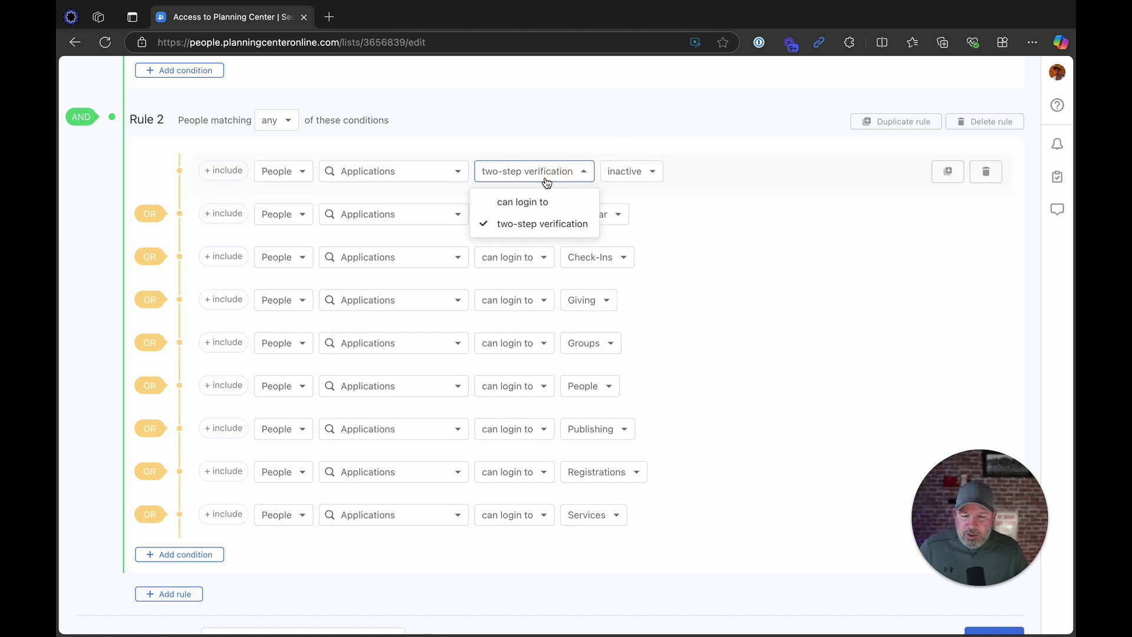
{"action": "left_click", "coordinate": [540, 201]}
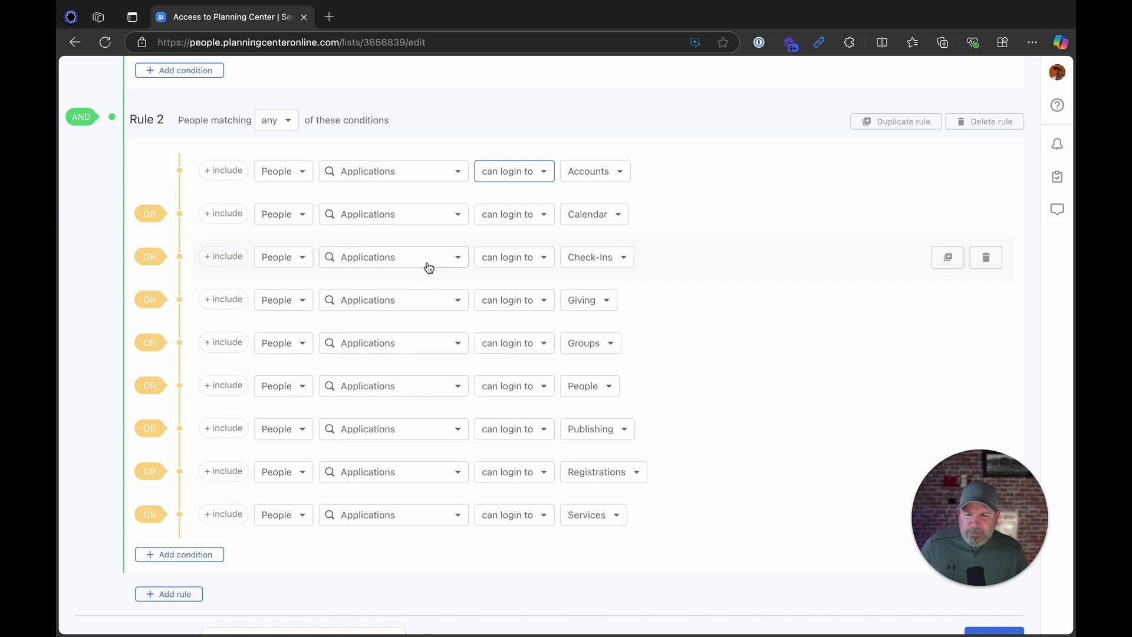
Change the first Rule 2 condition to two-step verification with inactive status
{"action": "scroll", "coordinate": [401, 255], "scroll_direction": "up", "scroll_amount": 1}
{"action": "scroll", "coordinate": [401, 255], "scroll_direction": "up", "scroll_amount": 1}
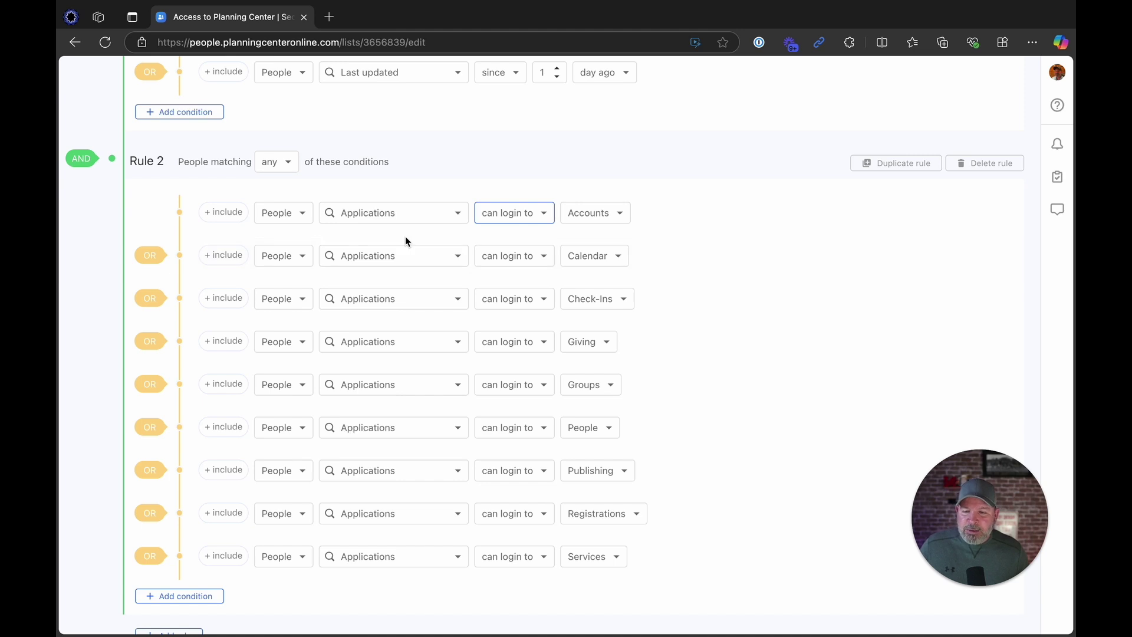
{"action": "scroll", "coordinate": [405, 236], "scroll_direction": "up", "scroll_amount": 4}
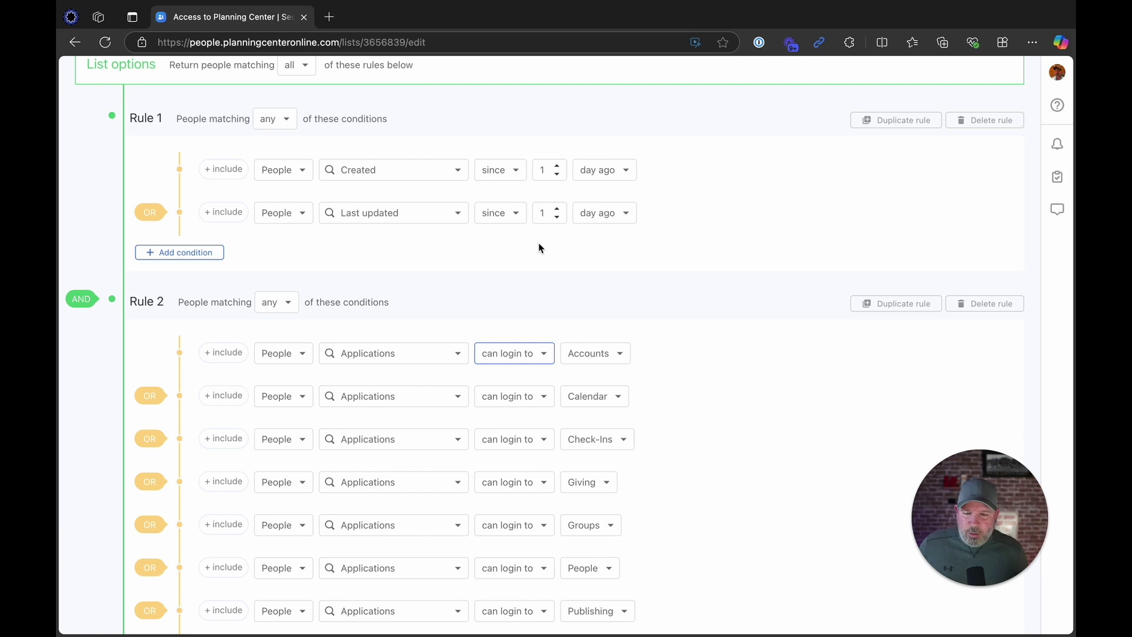
{"action": "scroll", "coordinate": [539, 248], "scroll_direction": "down", "scroll_amount": 2}
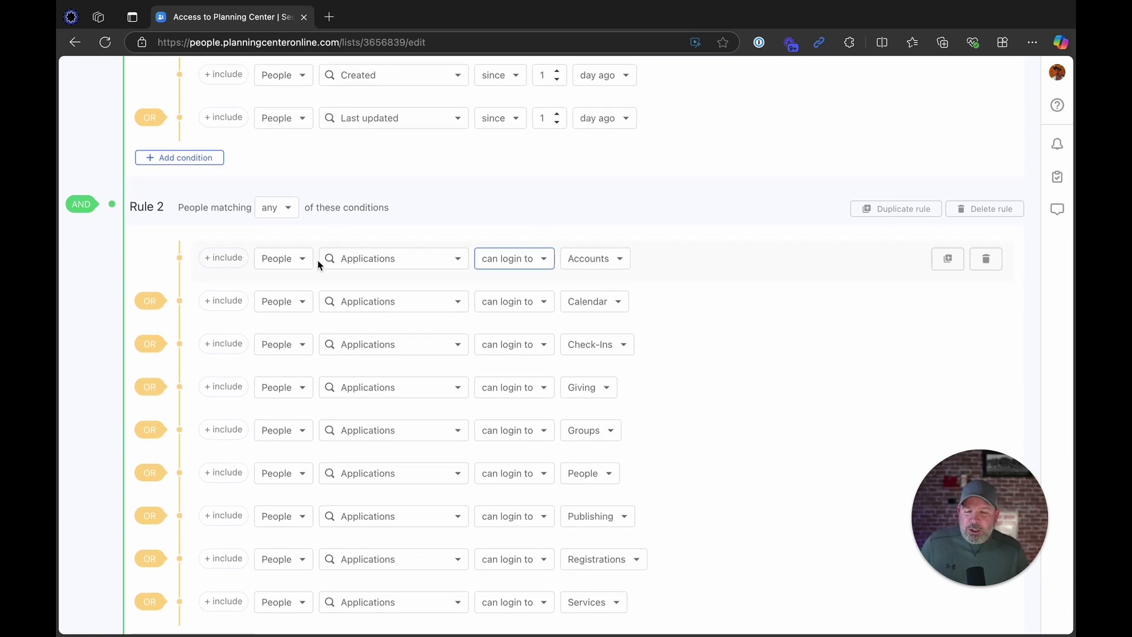
{"action": "scroll", "coordinate": [531, 266], "scroll_direction": "down", "scroll_amount": 1}
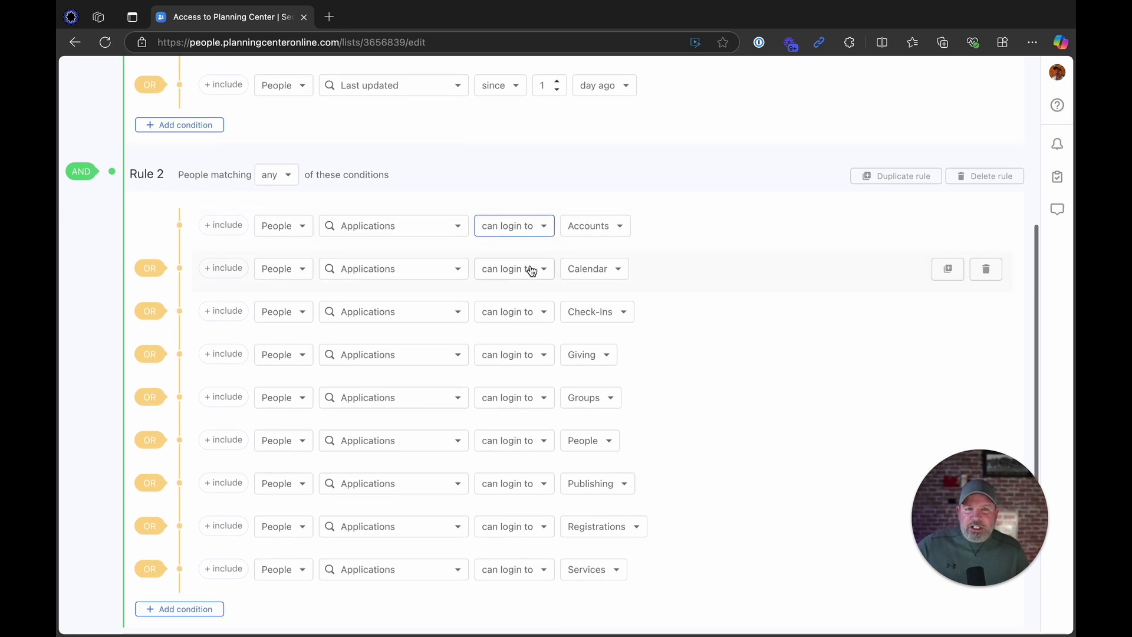
{"action": "scroll", "coordinate": [531, 270], "scroll_direction": "down", "scroll_amount": 3}
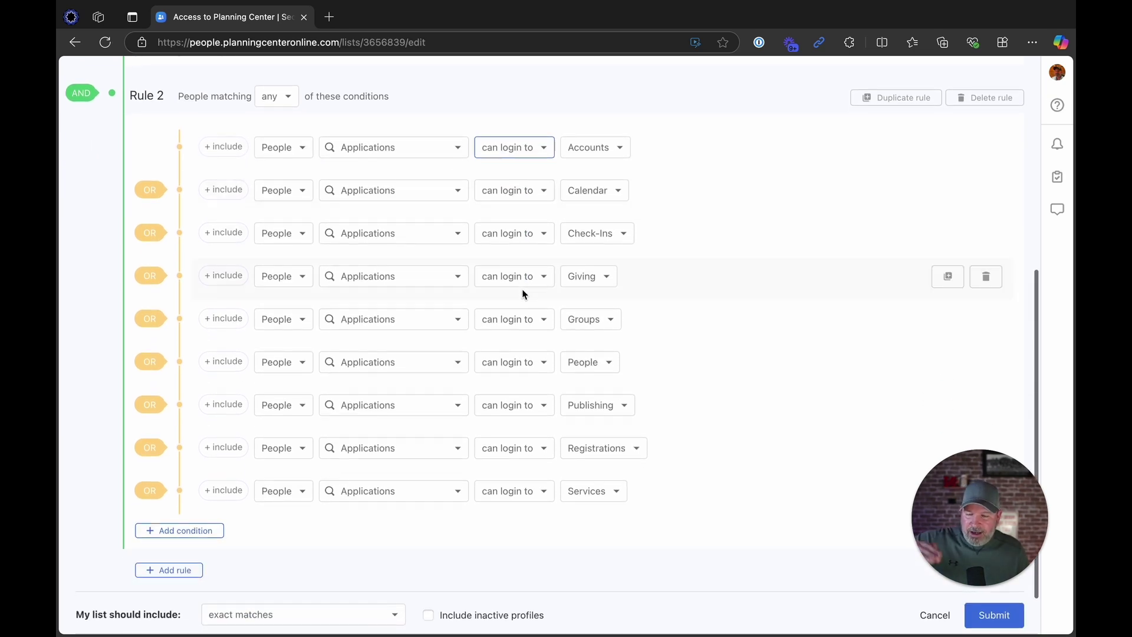
{"action": "scroll", "coordinate": [589, 286], "scroll_direction": "up", "scroll_amount": 1}
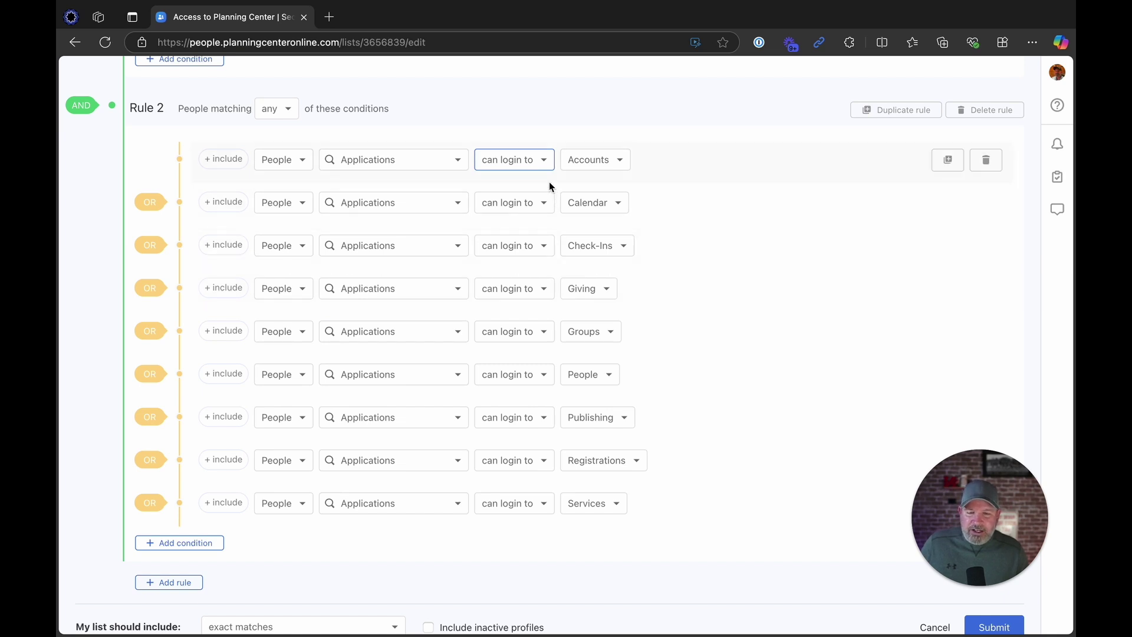
{"action": "left_click", "coordinate": [539, 159]}
{"action": "left_click", "coordinate": [528, 216]}
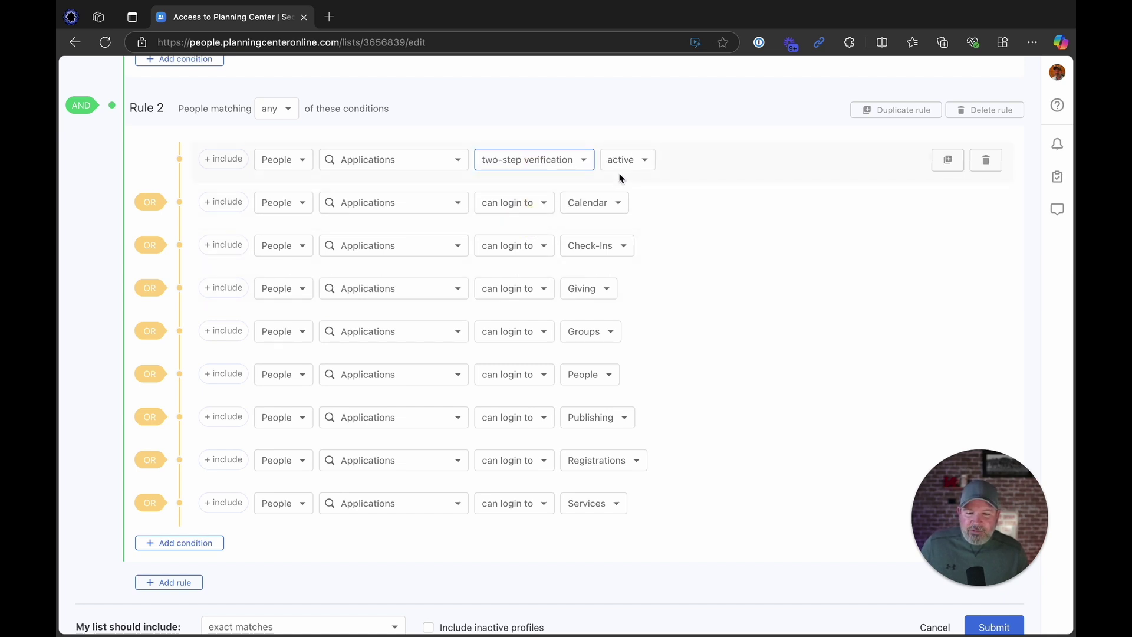
{"action": "left_click", "coordinate": [641, 160]}
{"action": "left_click", "coordinate": [638, 211]}
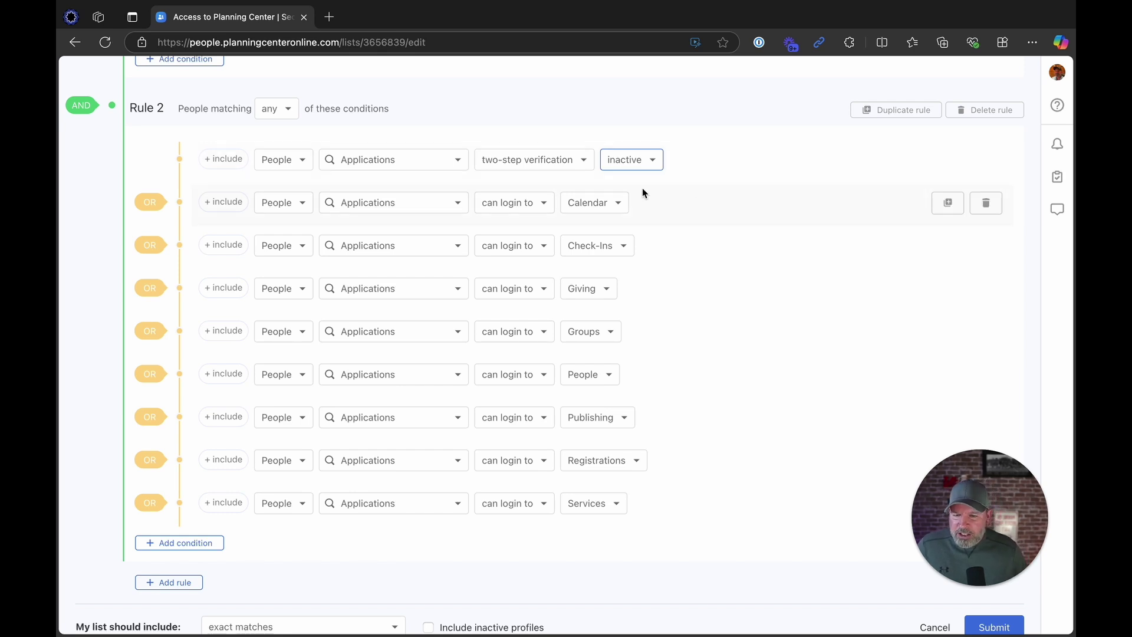
Revert the first condition to can login to Accounts and return to the Lists index
{"action": "scroll", "coordinate": [624, 189], "scroll_direction": "up", "scroll_amount": 2}
{"action": "left_click", "coordinate": [544, 281]}
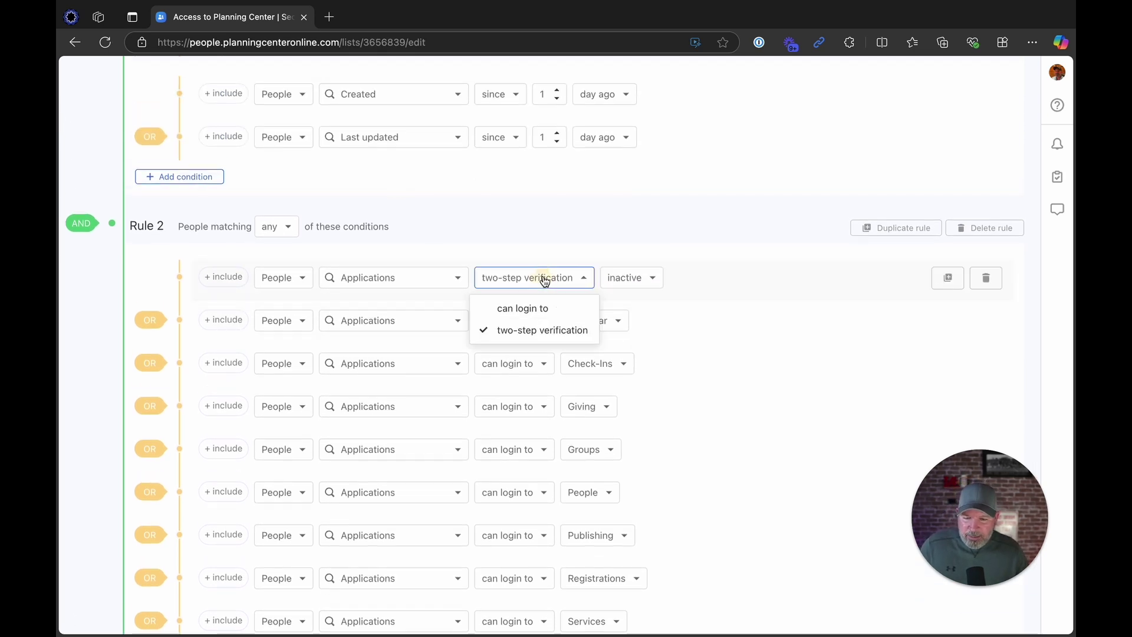
{"action": "left_click", "coordinate": [530, 307]}
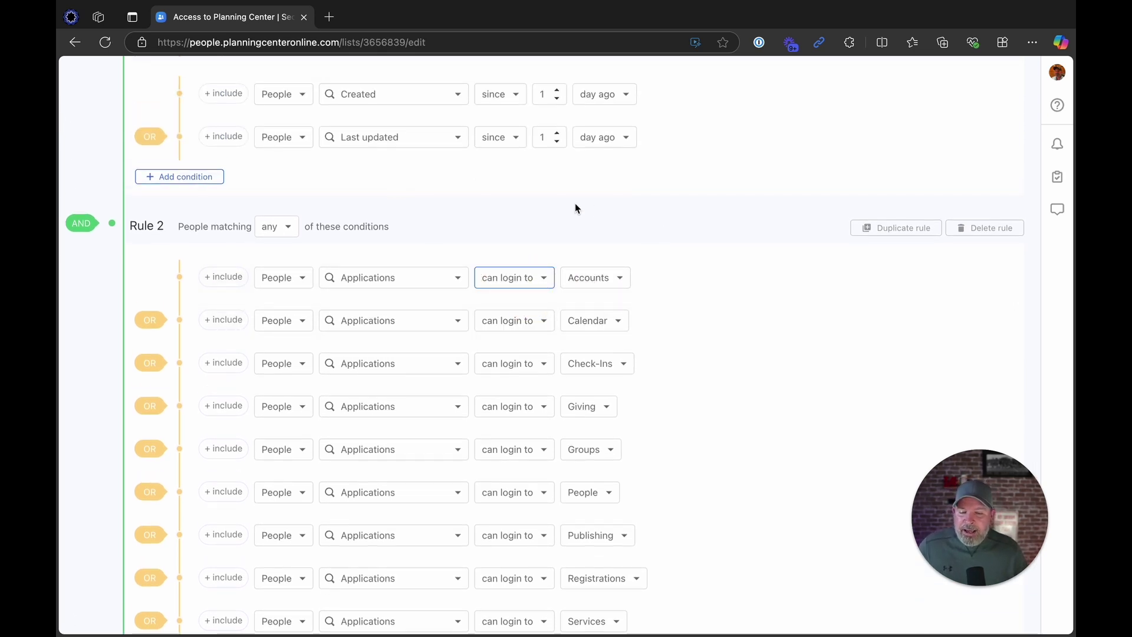
{"action": "scroll", "coordinate": [575, 206], "scroll_direction": "up", "scroll_amount": 4}
{"action": "left_click", "coordinate": [281, 72]}
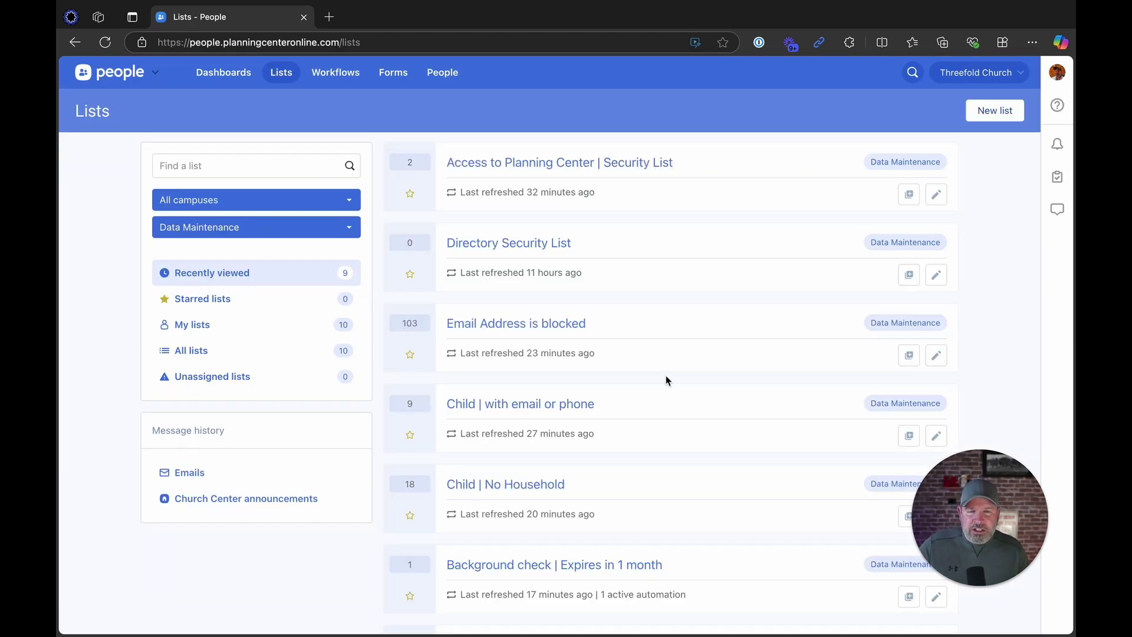
Open the Student | Missing Grade list and check which columns its 20 primary contacts display
{"action": "scroll", "coordinate": [666, 378], "scroll_direction": "down", "scroll_amount": 3}
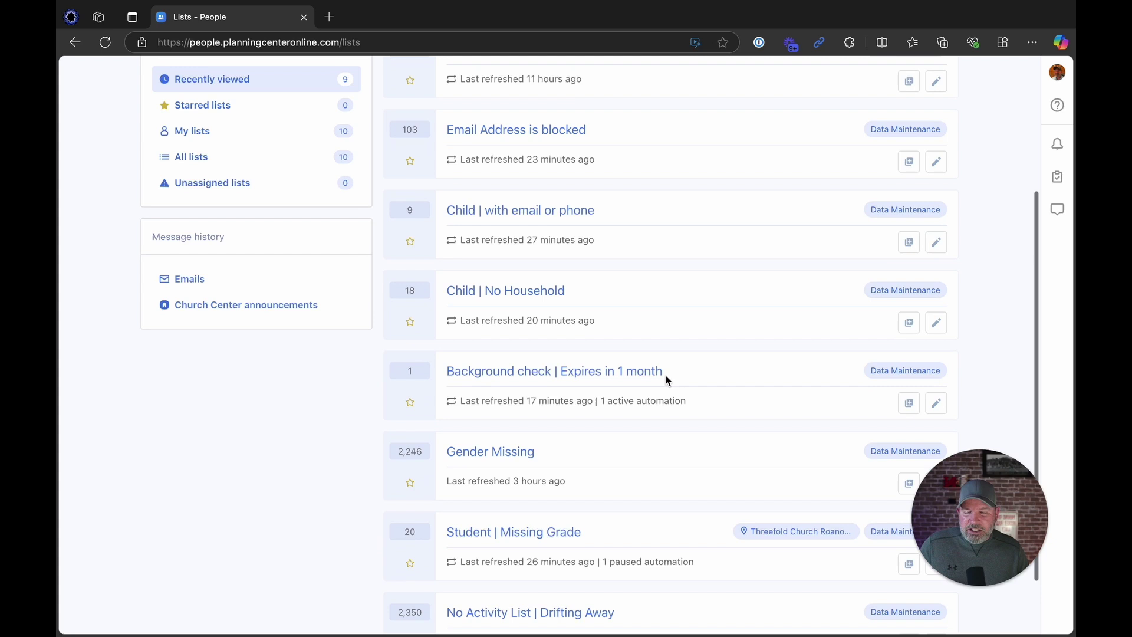
{"action": "scroll", "coordinate": [666, 377], "scroll_direction": "down", "scroll_amount": 1}
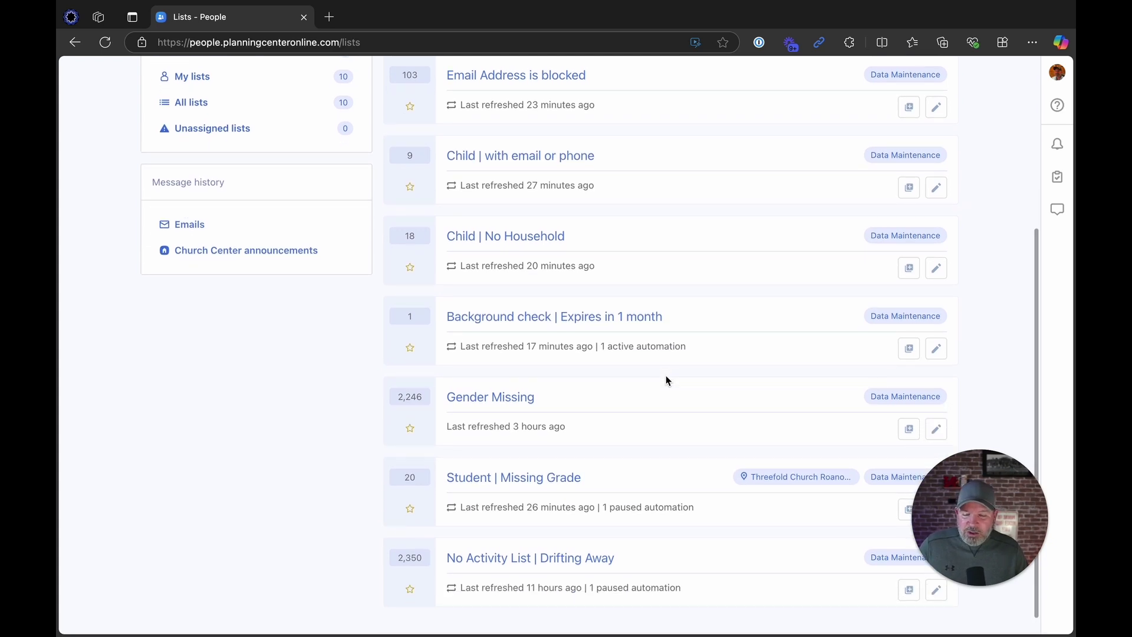
{"action": "scroll", "coordinate": [666, 376], "scroll_direction": "down", "scroll_amount": 1}
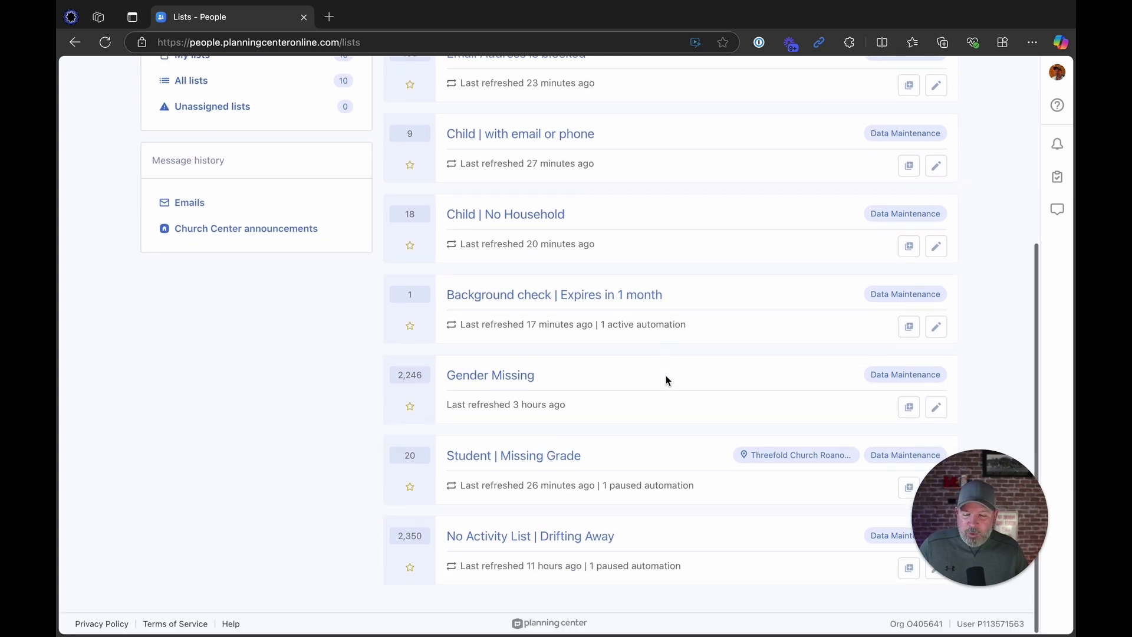
{"action": "left_click", "coordinate": [530, 460]}
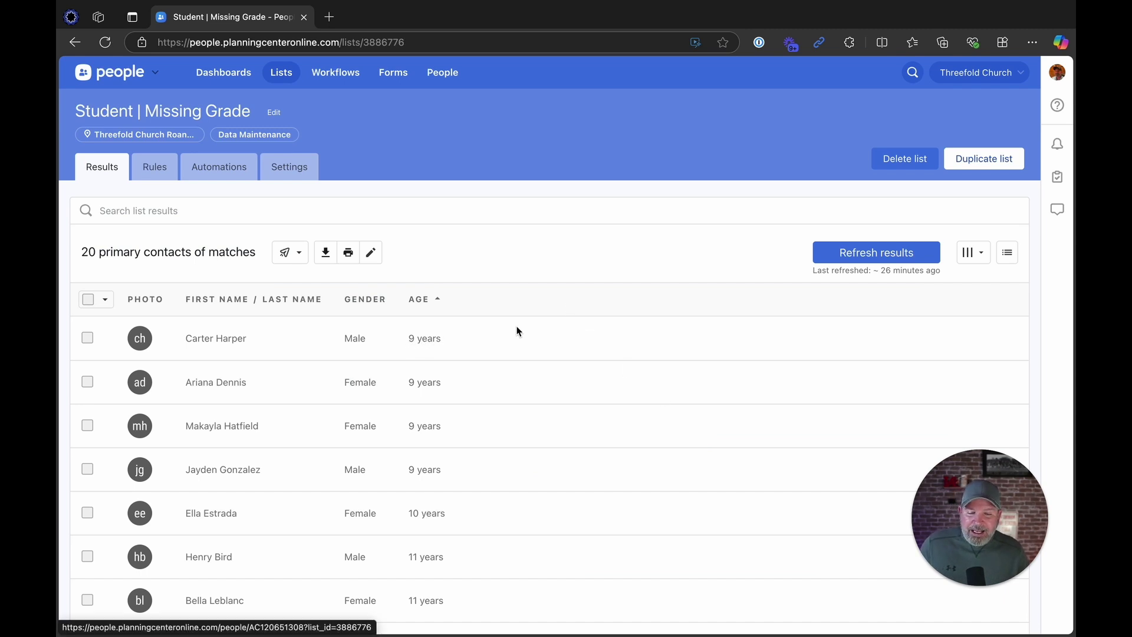
{"action": "left_click", "coordinate": [972, 252]}
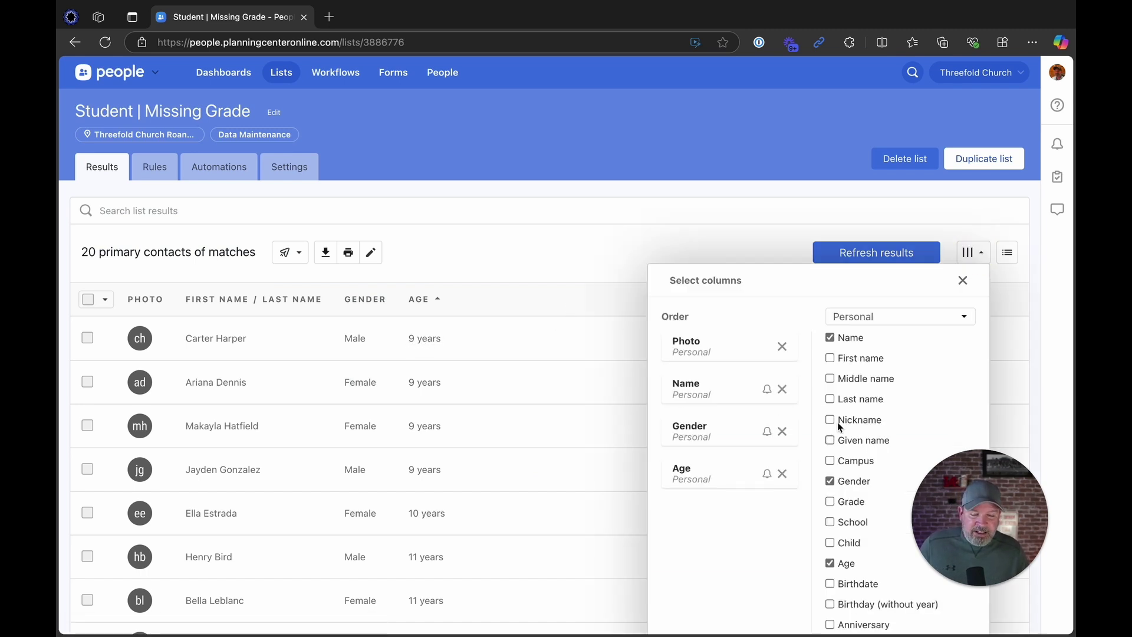
{"action": "left_click", "coordinate": [687, 174]}
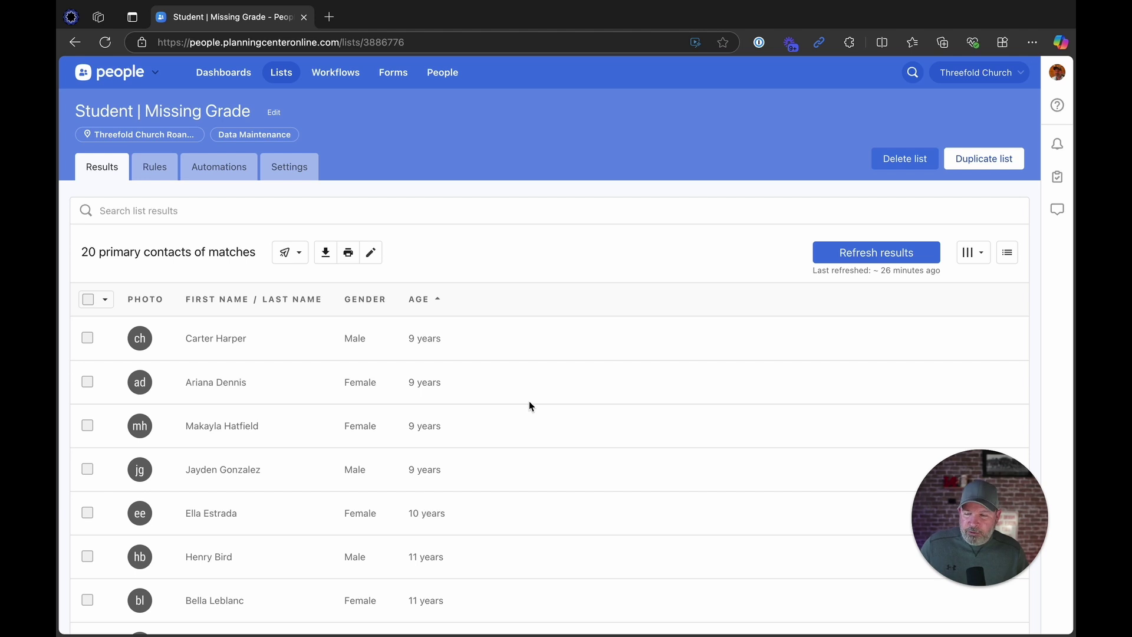
Review the Student | Missing Grade rules: Age 5–17, excluding anyone with Grade set
{"action": "left_click", "coordinate": [156, 166]}
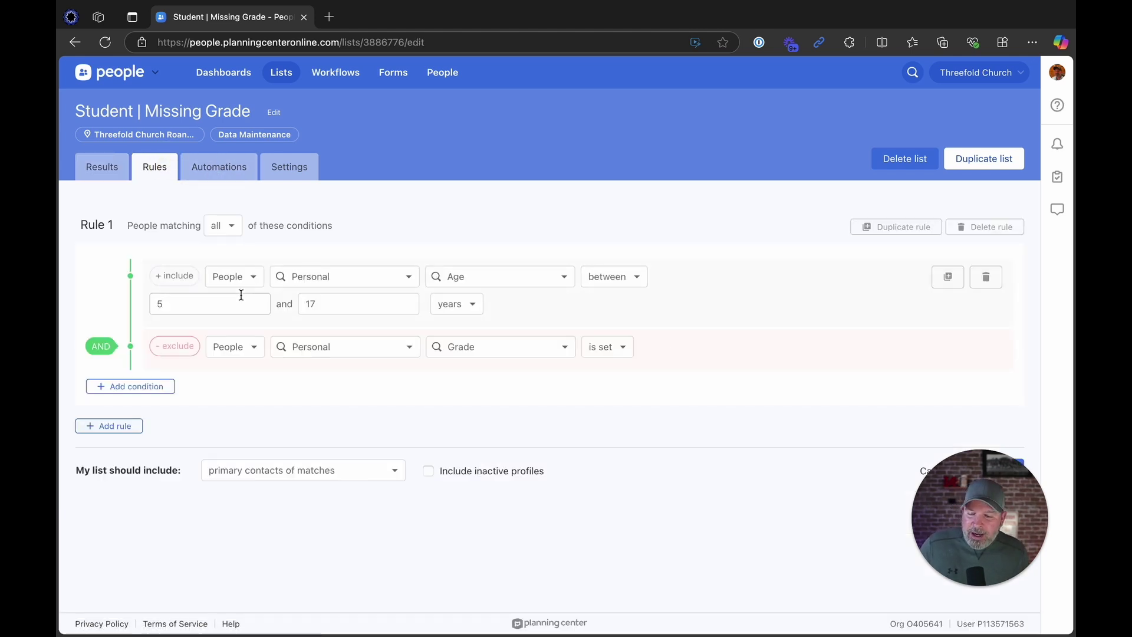
{"action": "left_click", "coordinate": [347, 281]}
{"action": "left_click", "coordinate": [416, 227]}
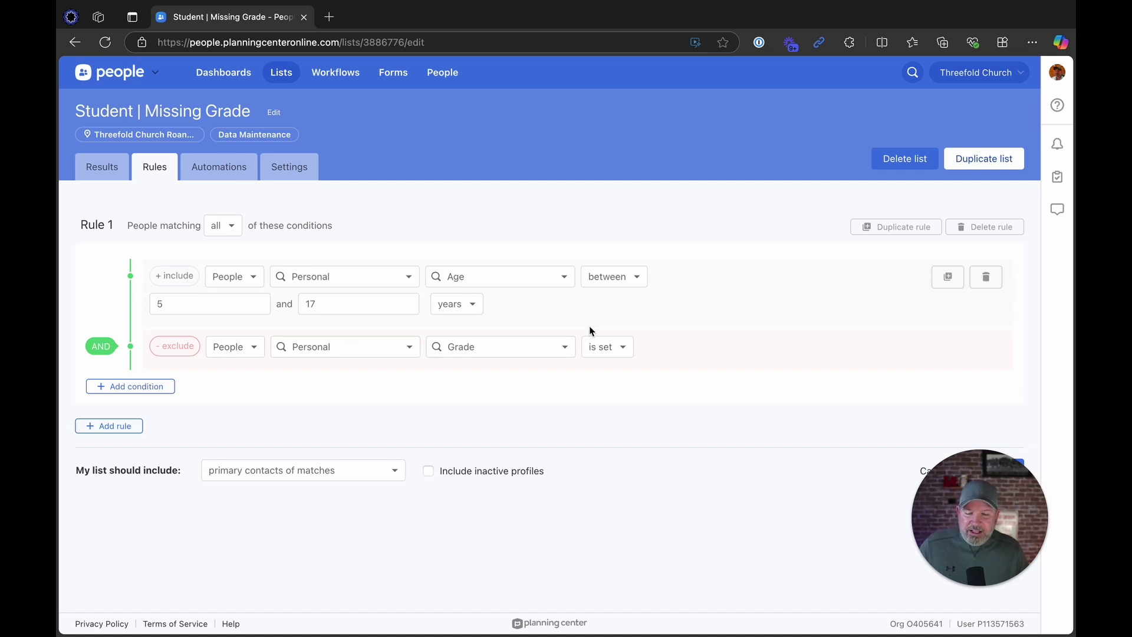
{"action": "left_click", "coordinate": [618, 345]}
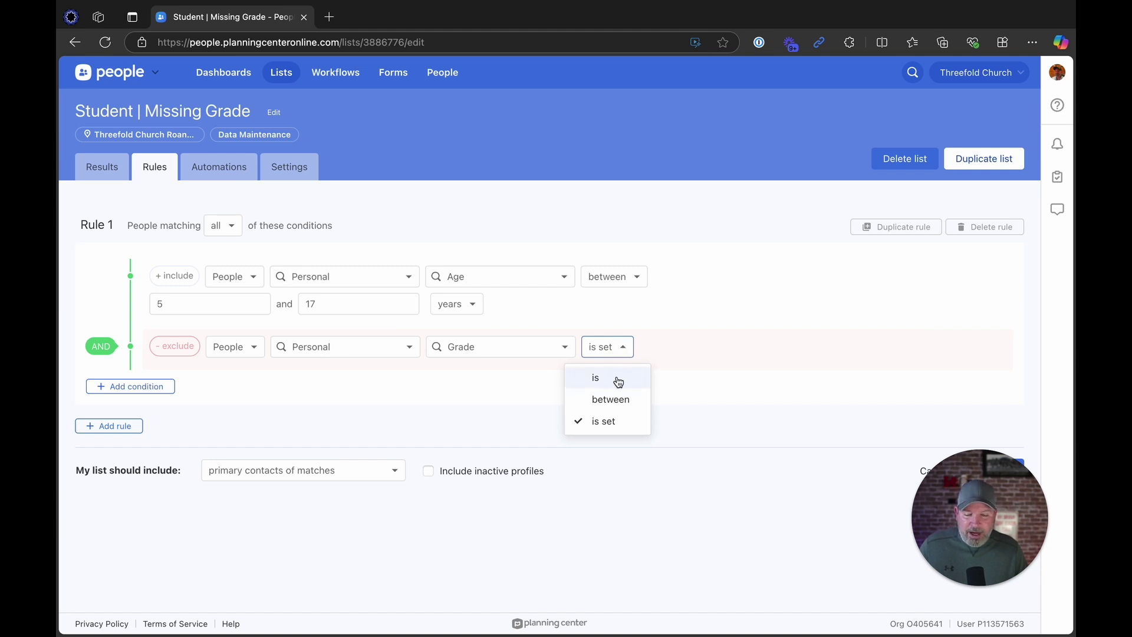
{"action": "left_click", "coordinate": [606, 421]}
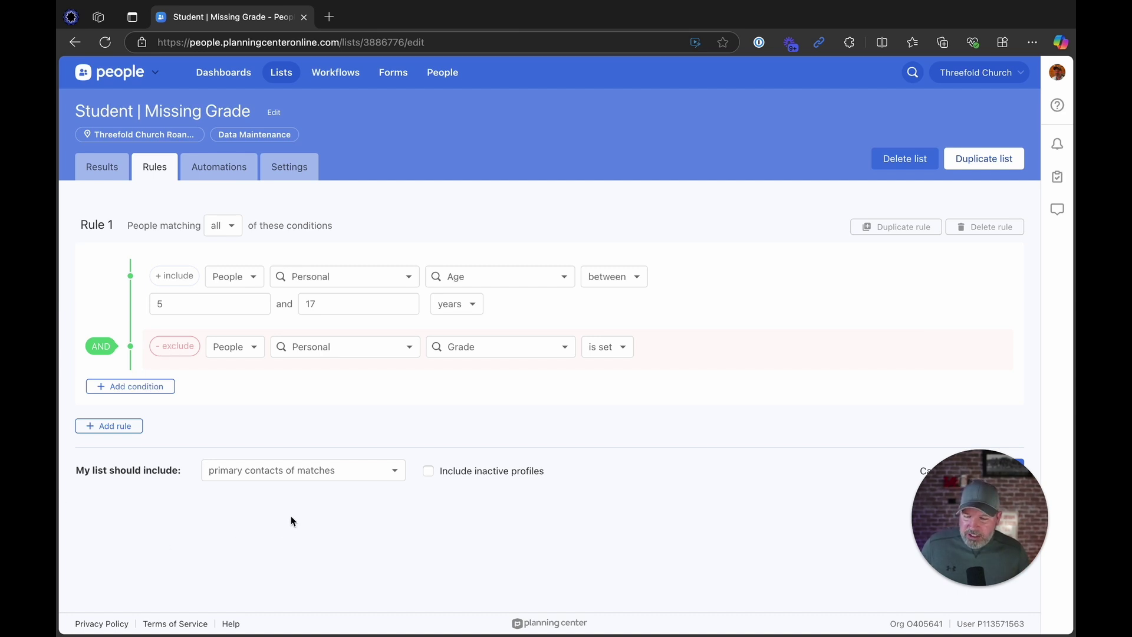
Set 'My list should include' to exact matches
{"action": "left_click", "coordinate": [277, 474]}
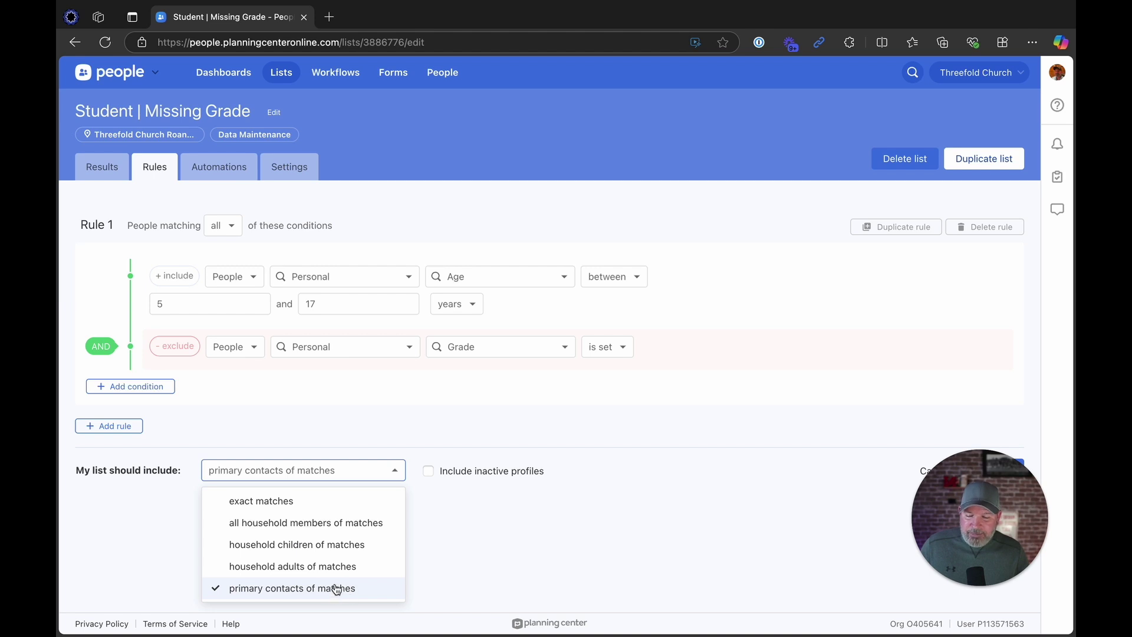
{"action": "left_click", "coordinate": [296, 510]}
{"action": "left_click", "coordinate": [281, 470]}
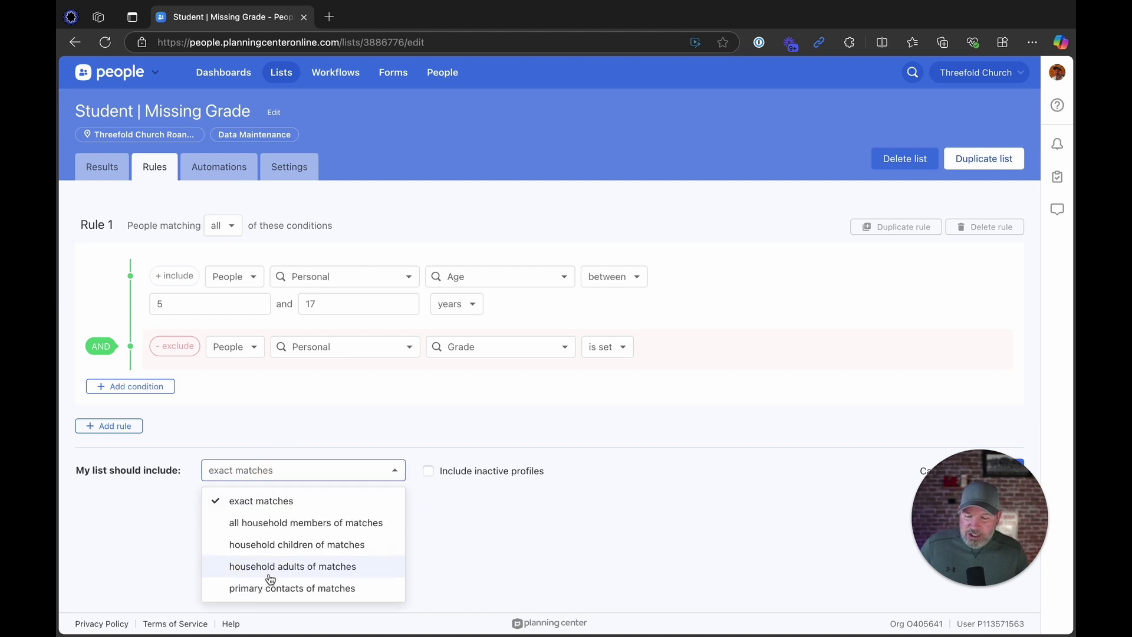
{"action": "left_click", "coordinate": [491, 543]}
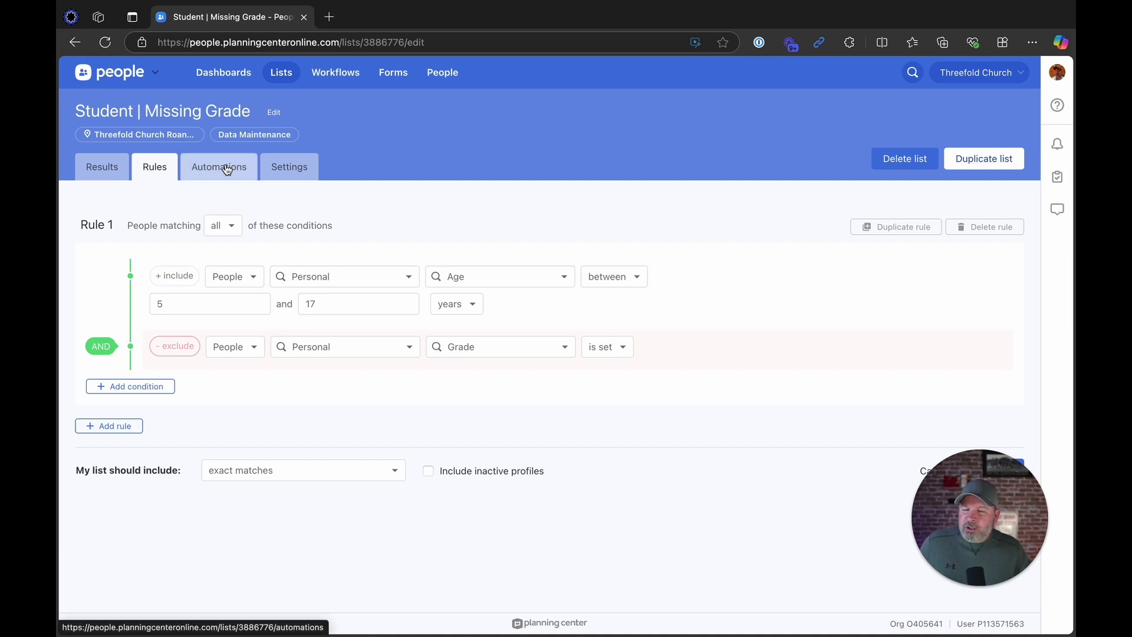
Open the Gender Missing list's rules and check its single Gender is Not set condition
{"action": "left_click", "coordinate": [281, 72]}
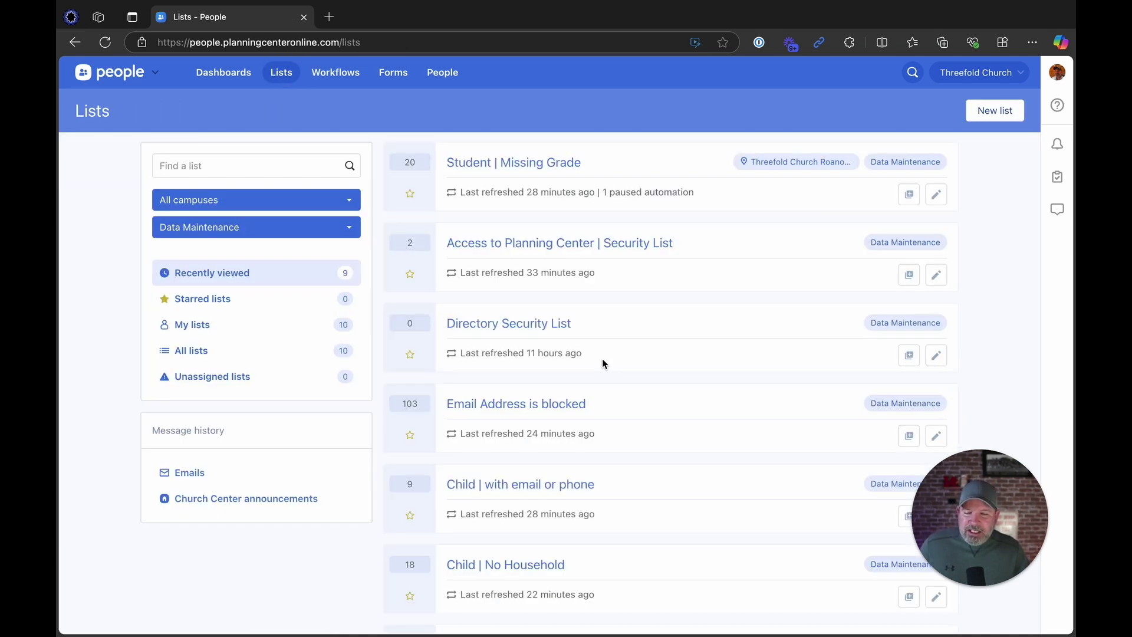
{"action": "scroll", "coordinate": [603, 360], "scroll_direction": "down", "scroll_amount": 3}
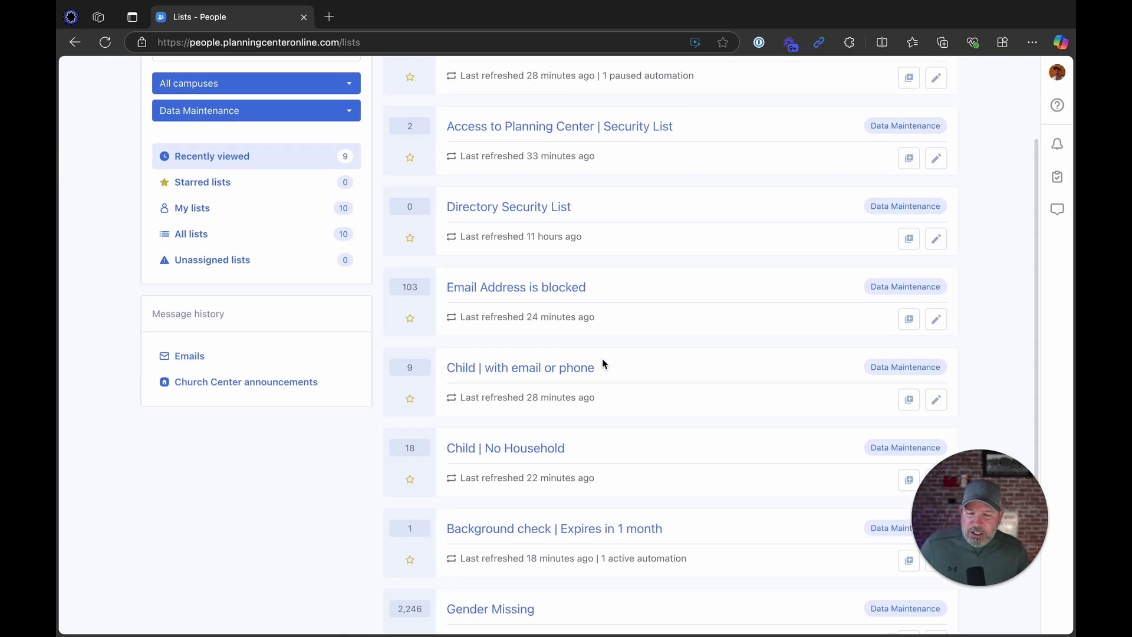
{"action": "scroll", "coordinate": [602, 364], "scroll_direction": "down", "scroll_amount": 1}
{"action": "scroll", "coordinate": [603, 364], "scroll_direction": "down", "scroll_amount": 1}
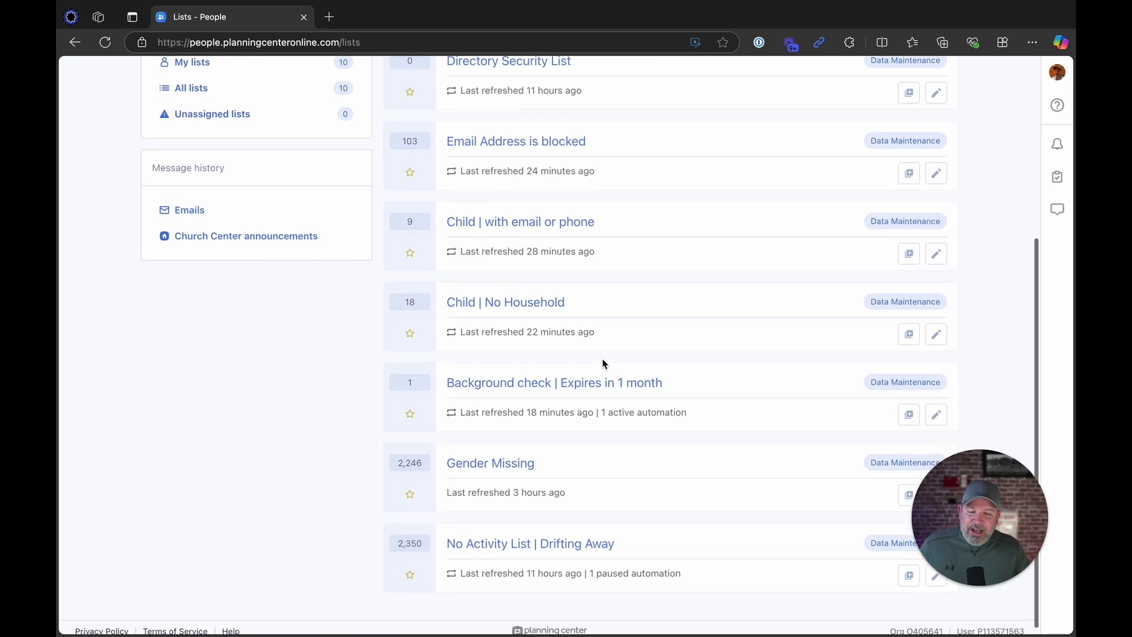
{"action": "left_click", "coordinate": [516, 455]}
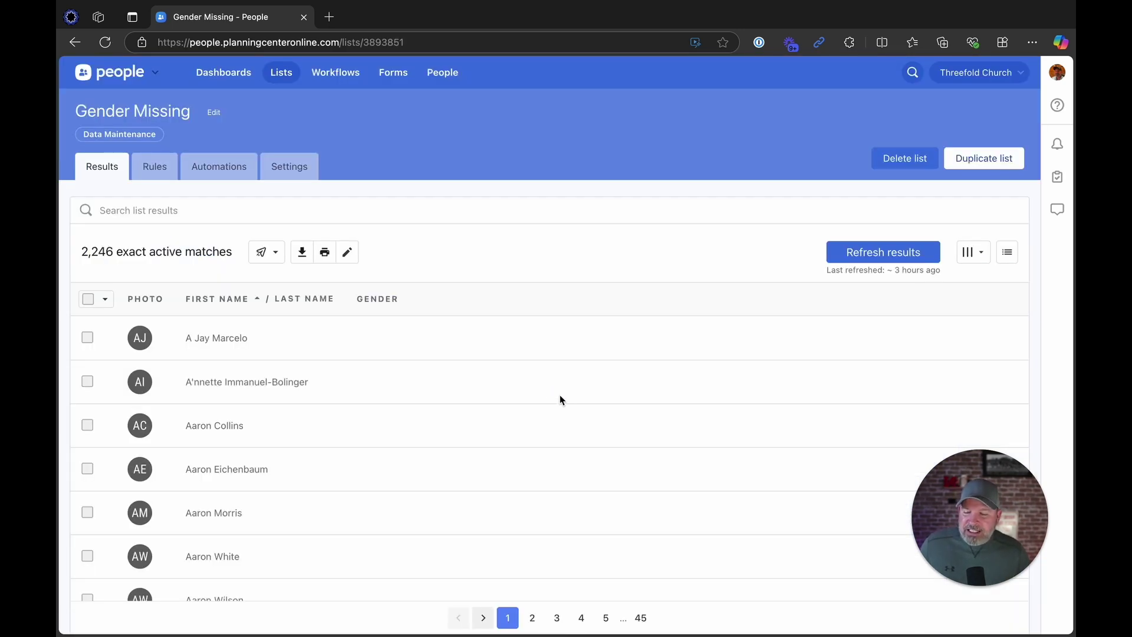
{"action": "left_click", "coordinate": [154, 169]}
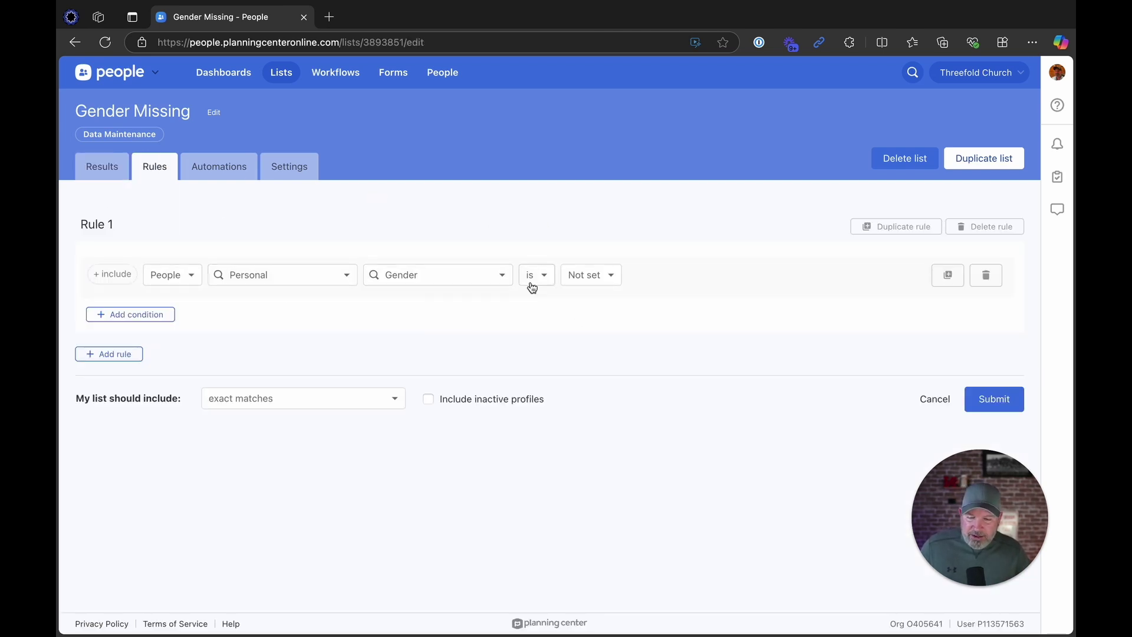
{"action": "left_click", "coordinate": [591, 279]}
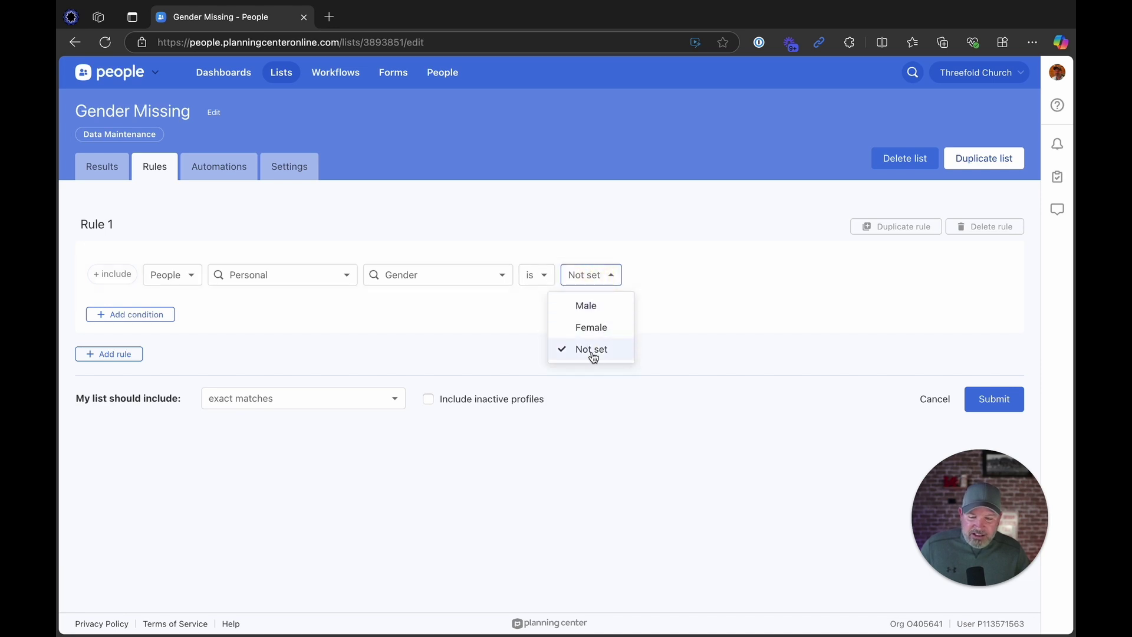
{"action": "left_click", "coordinate": [625, 235]}
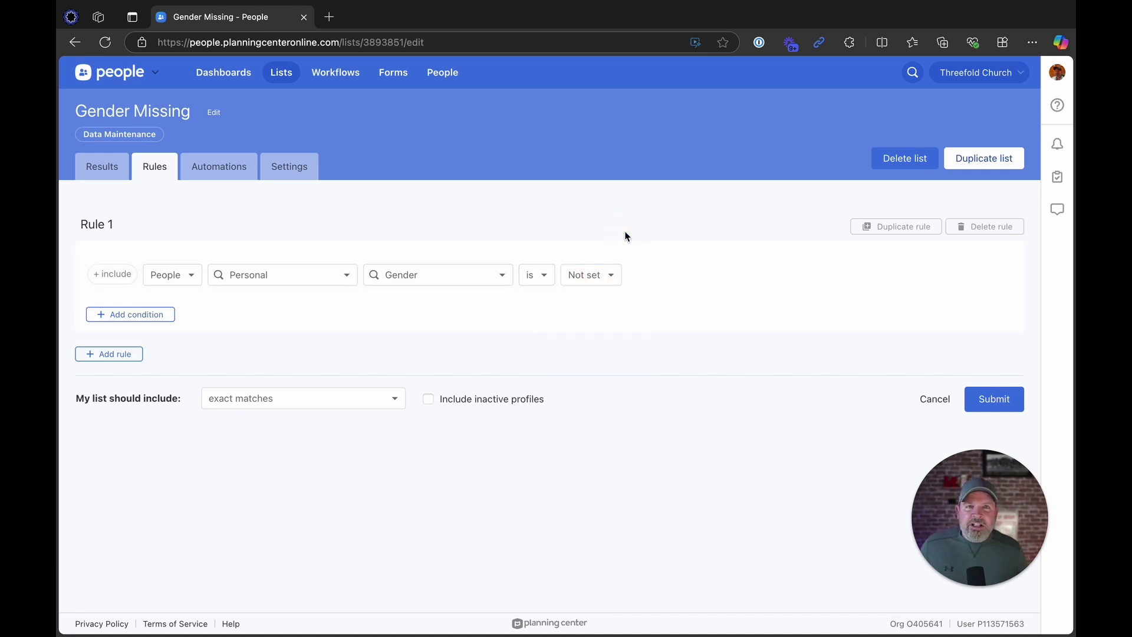